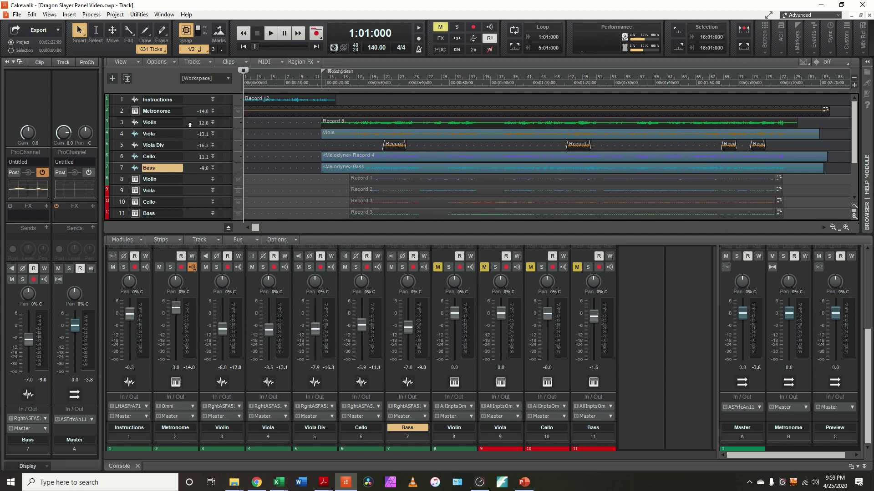
# - Enlarge the Violin audio track and create a Melodyne Region FX on its Record 8 clip
pyautogui.moveTo(189, 125); pyautogui.dragTo(195, 170)
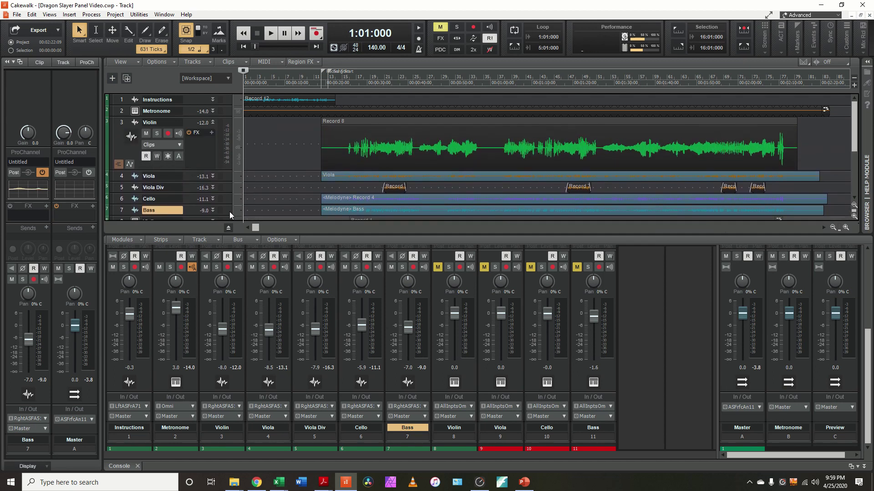
pyautogui.click(385, 121)
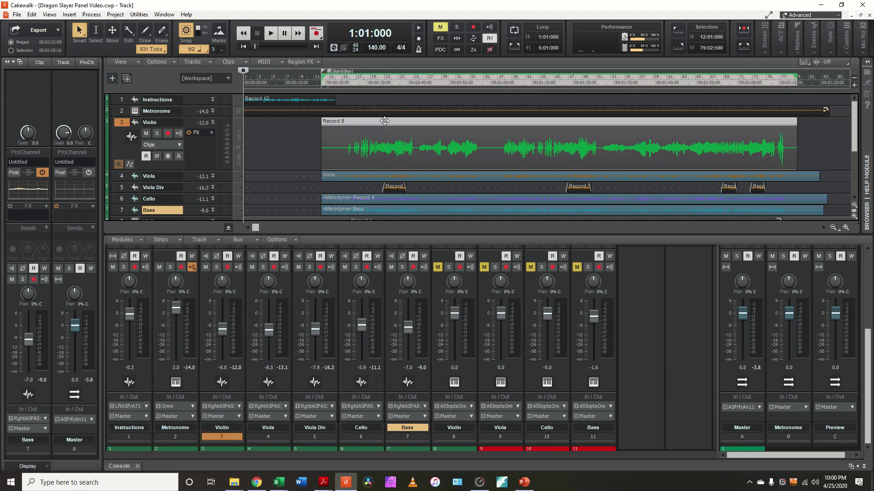
pyautogui.rightClick(385, 121)
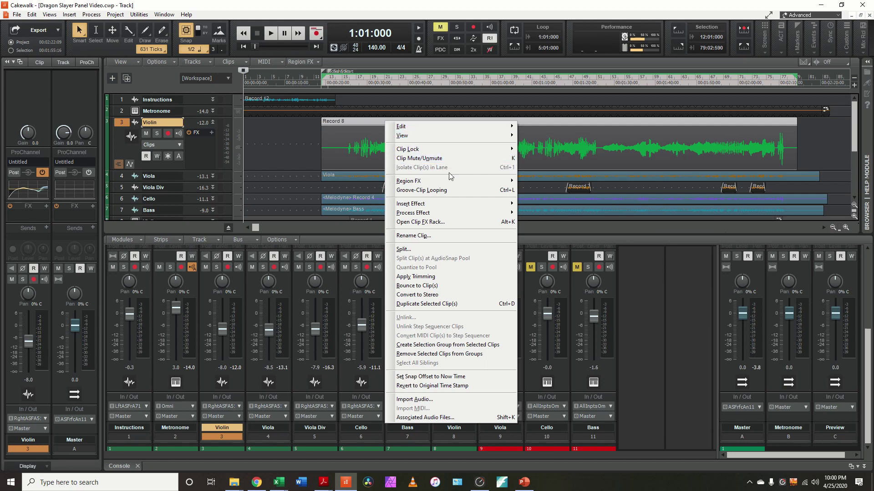
pyautogui.moveTo(449, 180)
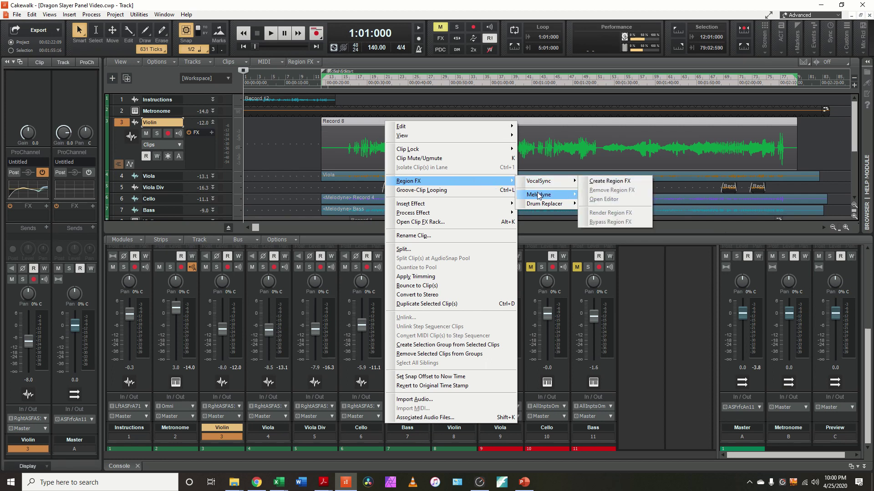
pyautogui.moveTo(537, 196)
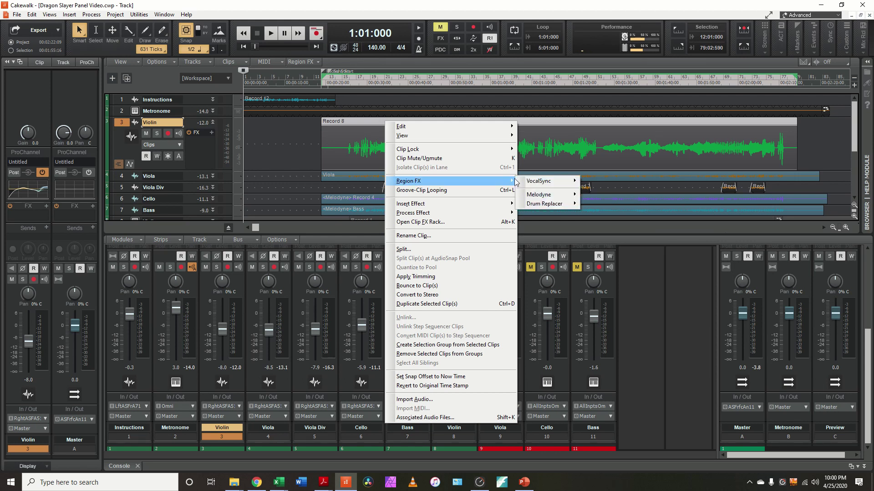
pyautogui.click(596, 196)
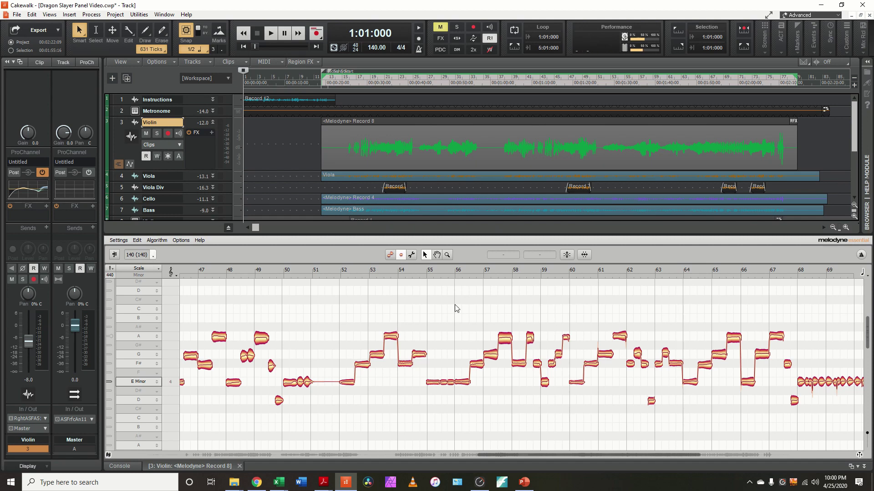
# - Correct the violin notes' pitch with Pitch Center at 80%
pyautogui.click(566, 256)
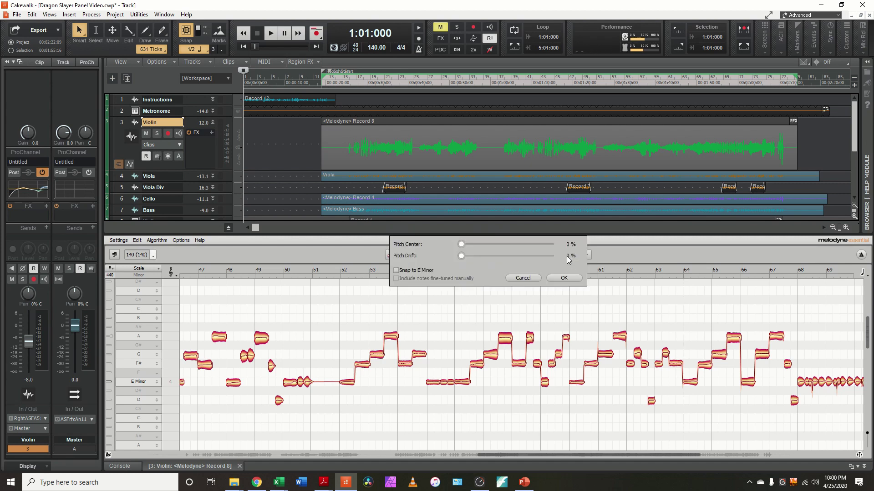
pyautogui.moveTo(466, 242); pyautogui.dragTo(531, 241)
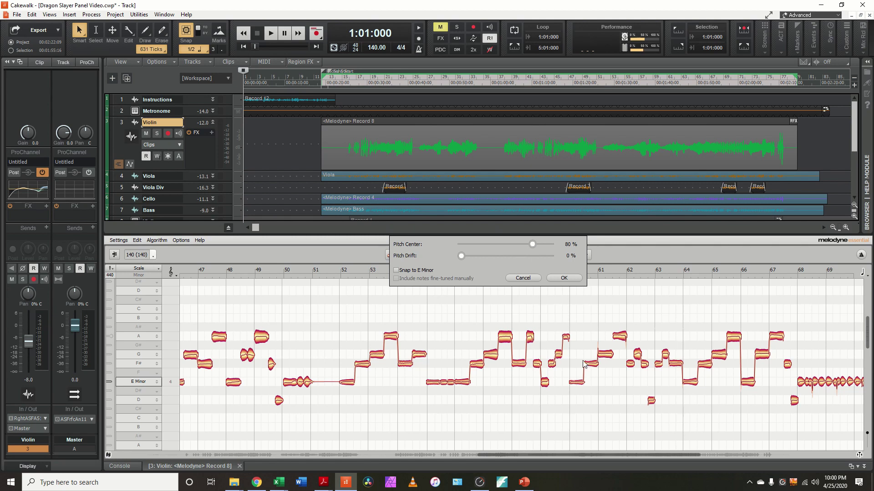
pyautogui.click(563, 278)
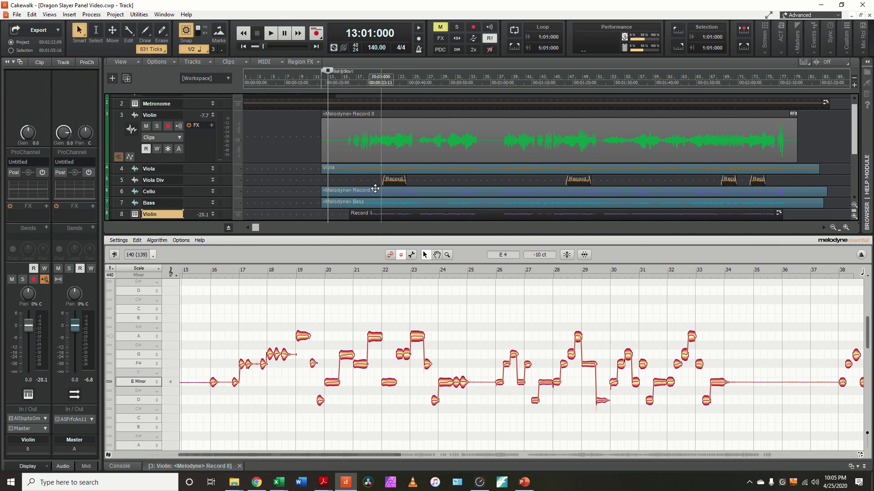
# - Close the violin's Melodyne editor and freeze the Violin audio track
pyautogui.click(240, 466)
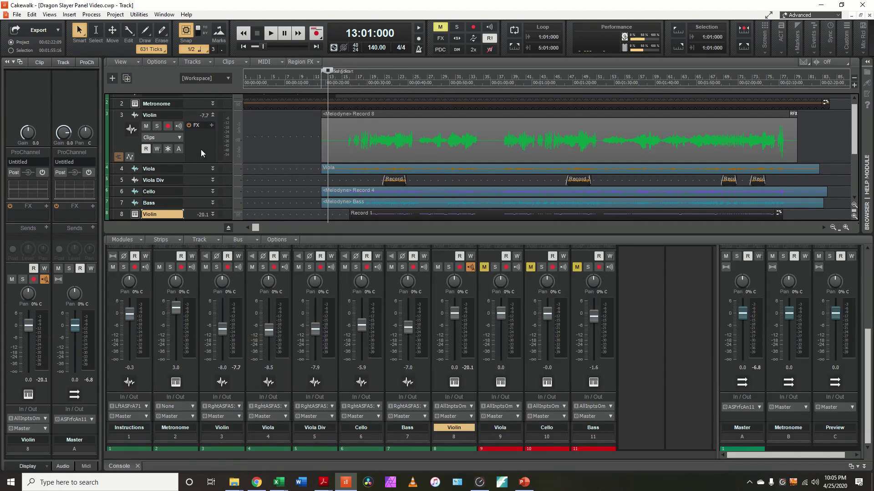
pyautogui.click(168, 150)
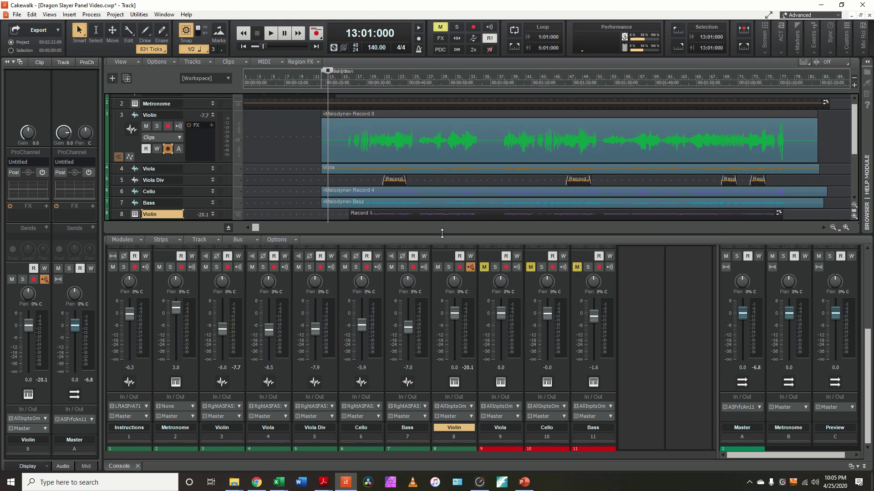
# - Give the console more height and collapse the Violin audio track to a single row
pyautogui.moveTo(441, 233); pyautogui.dragTo(445, 205)
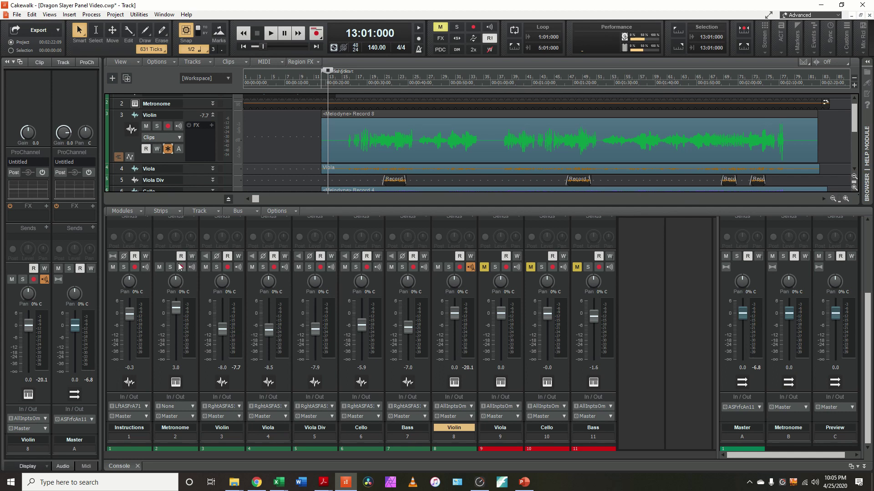
pyautogui.click(114, 256)
pyautogui.moveTo(196, 163); pyautogui.dragTo(194, 121)
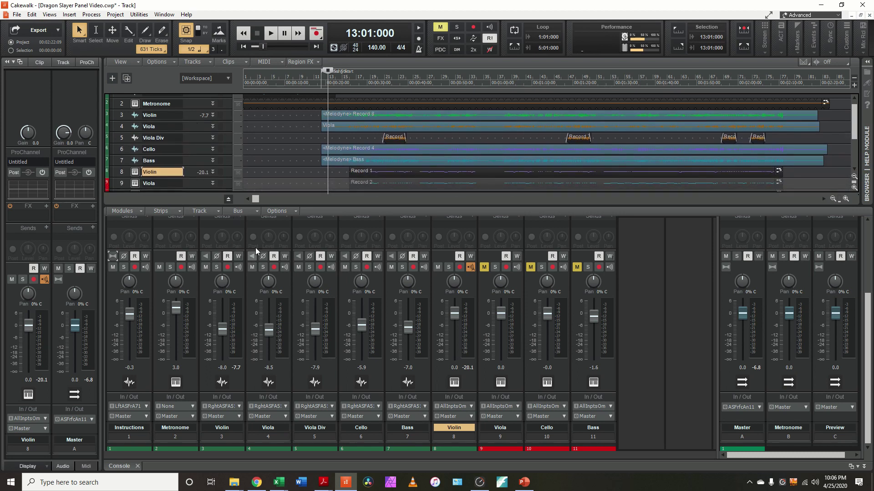
# - Move the Record Start marker to measure 9
pyautogui.scroll(1, 302, 155)
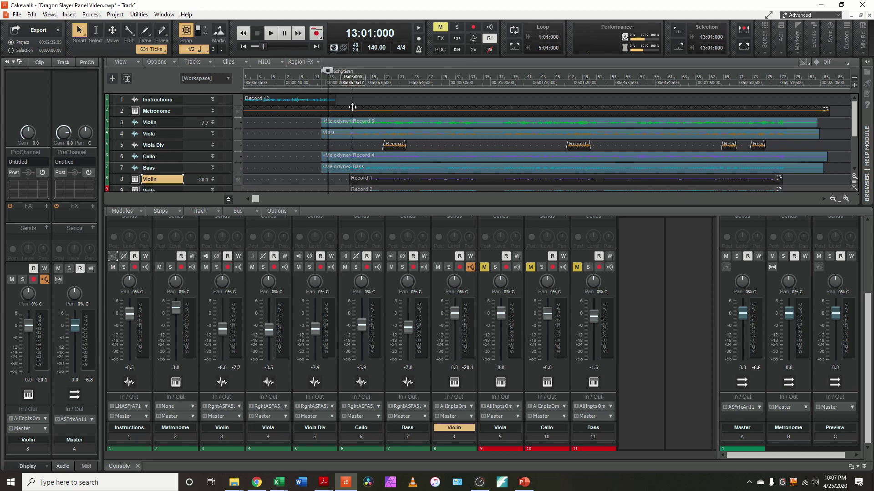
pyautogui.scroll(5, 349, 103)
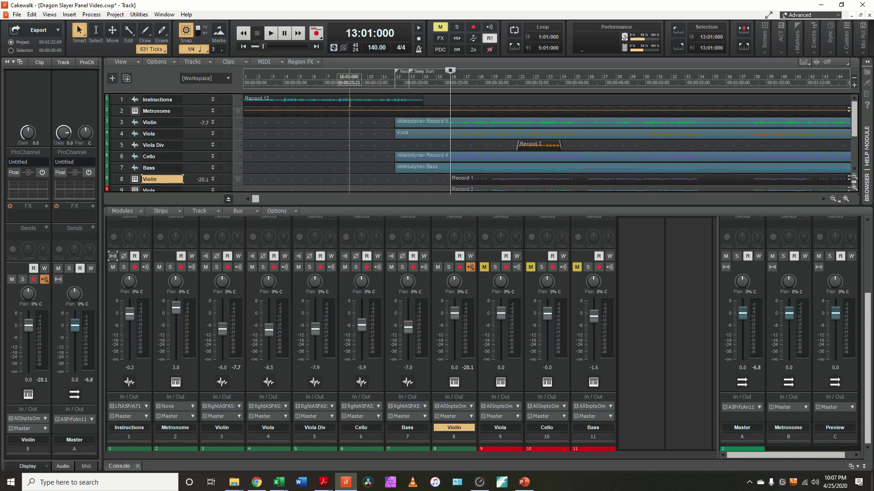
pyautogui.scroll(4, 349, 102)
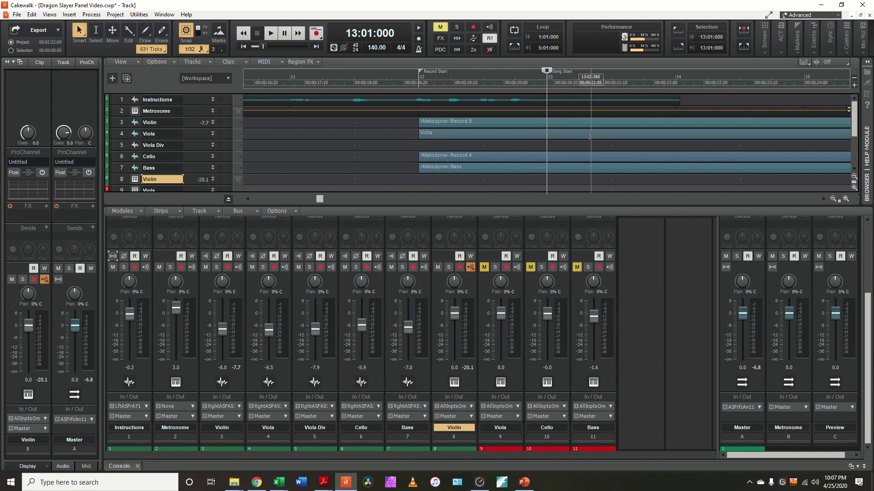
pyautogui.scroll(-3, 589, 135)
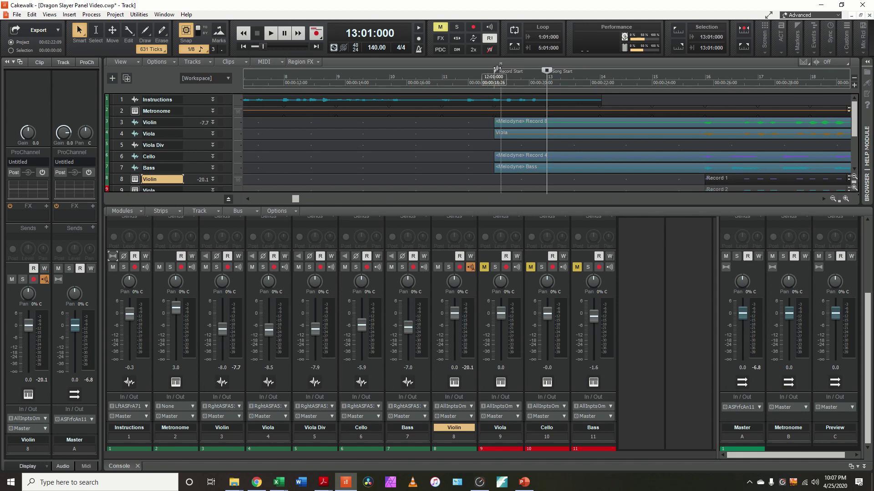
pyautogui.moveTo(495, 69); pyautogui.dragTo(338, 70)
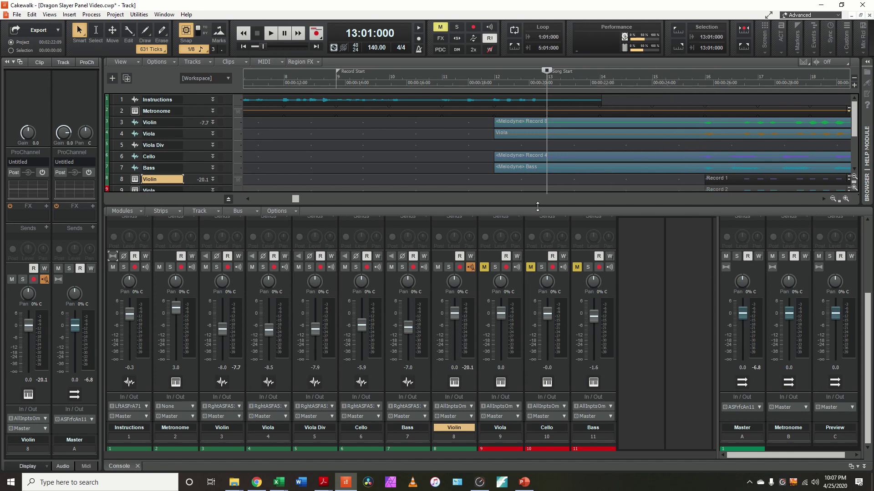
# - Shrink the console to show all eleven tracks and fit the whole song in the timeline
pyautogui.moveTo(527, 452); pyautogui.dragTo(523, 422)
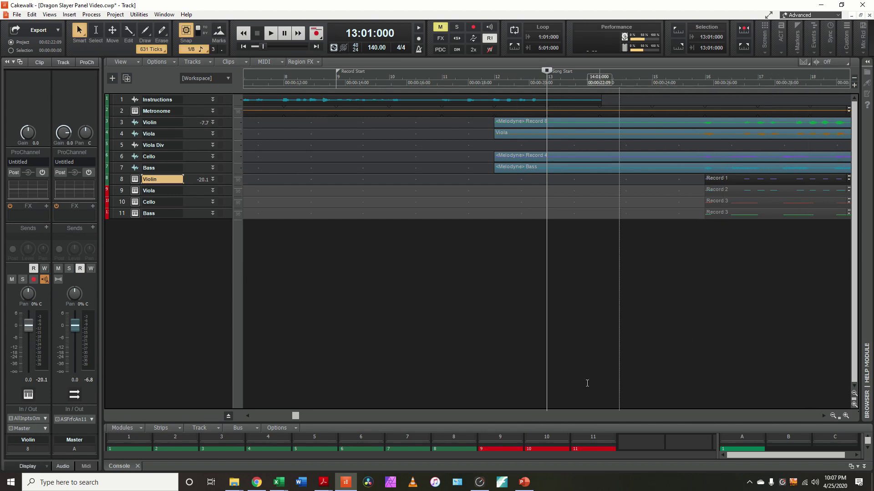
pyautogui.moveTo(299, 419); pyautogui.dragTo(319, 415)
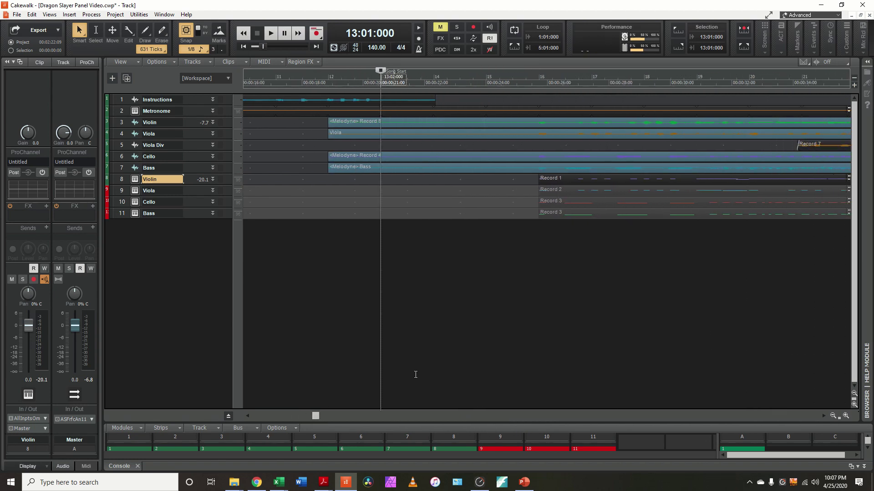
pyautogui.click(557, 301)
pyautogui.scroll(-4, 557, 300)
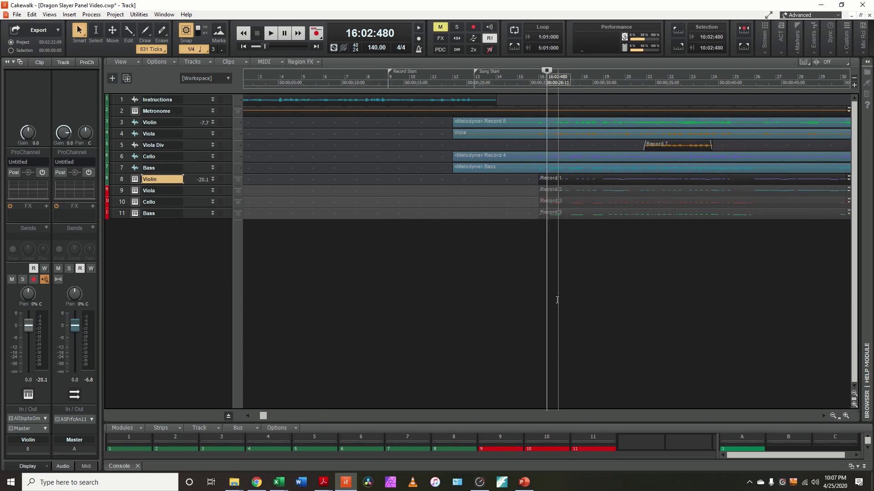
pyautogui.scroll(-1, 557, 300)
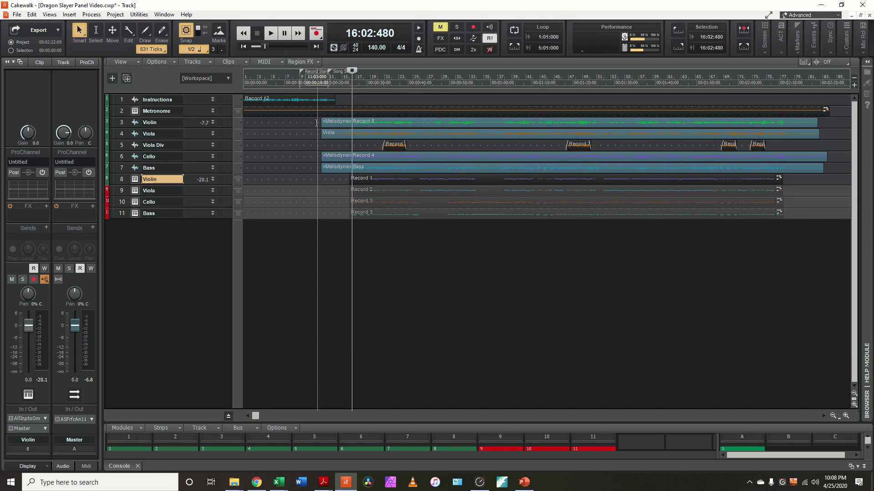
pyautogui.moveTo(316, 122); pyautogui.dragTo(781, 236)
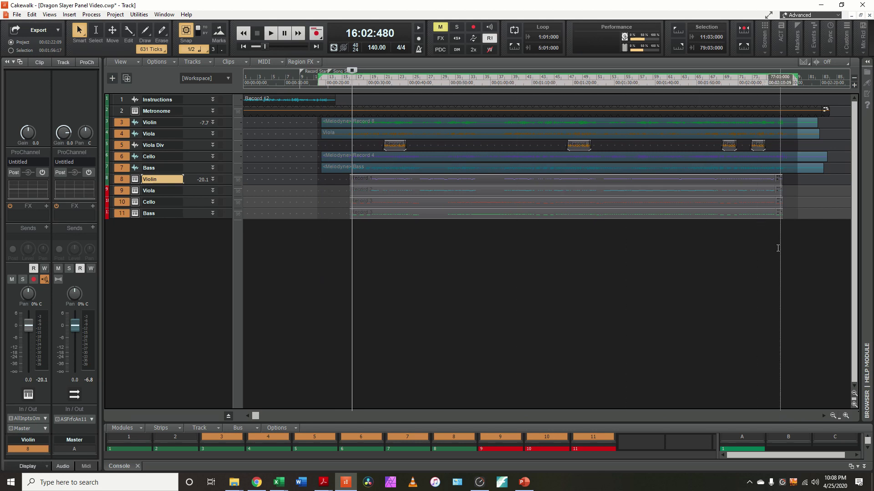
pyautogui.moveTo(779, 248); pyautogui.dragTo(714, 157)
pyautogui.click(744, 236)
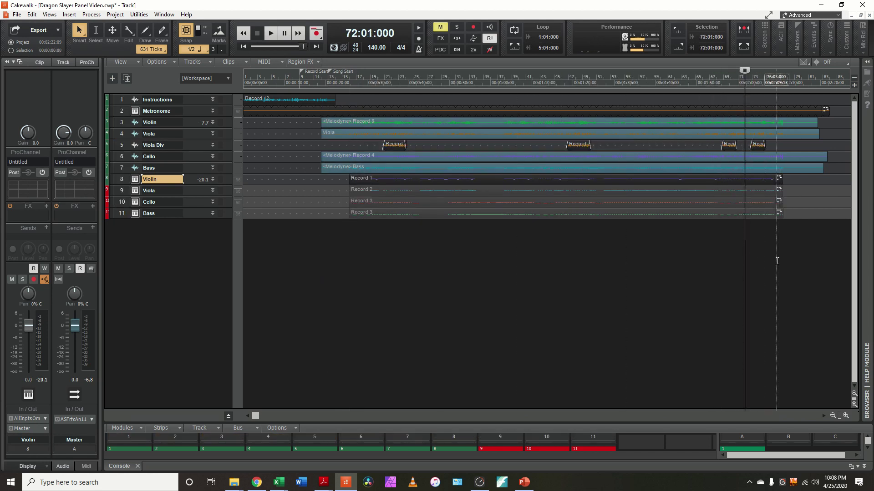
# - Select all clips on tracks 3 to 11 and shift them together so the earliest start at the Record Start marker in measure 9
pyautogui.moveTo(778, 261); pyautogui.dragTo(748, 197)
pyautogui.moveTo(731, 158); pyautogui.dragTo(360, 123)
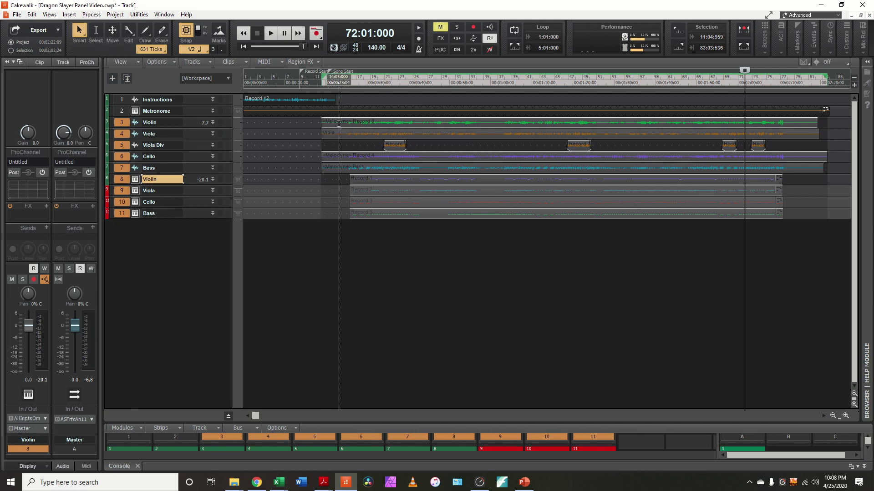
pyautogui.moveTo(340, 123); pyautogui.dragTo(320, 122)
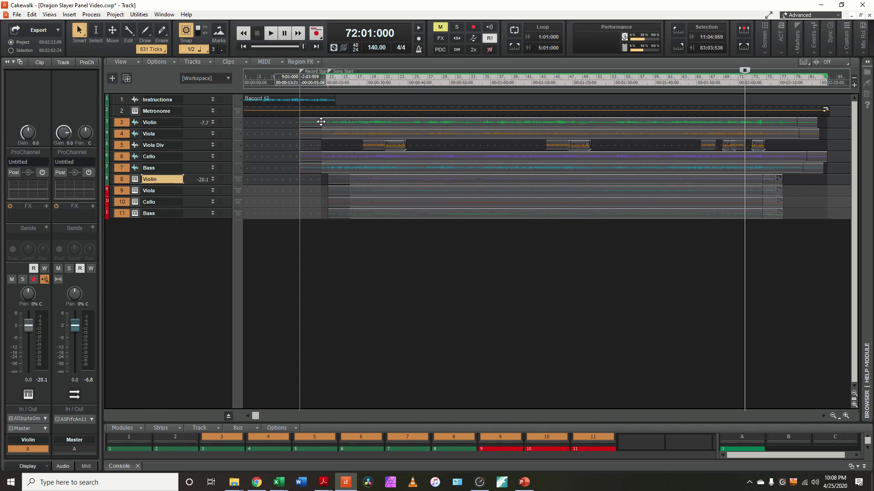
pyautogui.moveTo(320, 122); pyautogui.dragTo(322, 121)
pyautogui.click(520, 183)
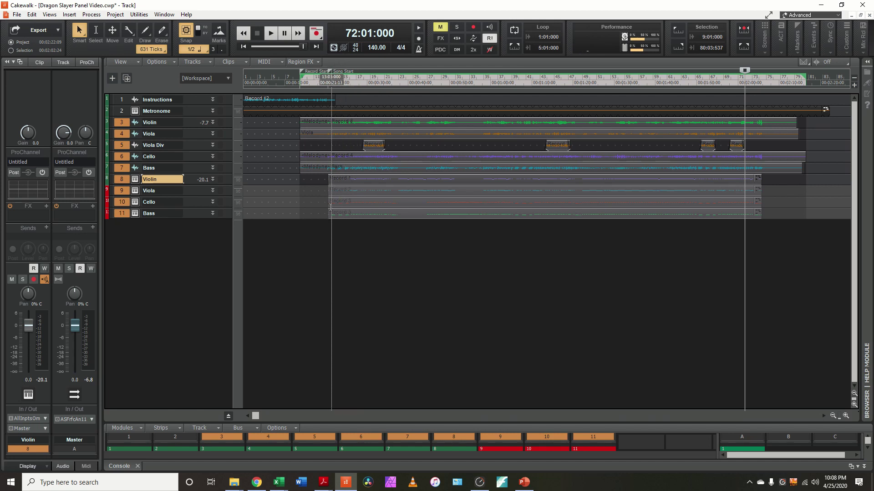
# - Set the playhead to 13:01:000 and trim the starts of the Violin, Viola, Cello and Bass audio clips to just before the Song Start marker
pyautogui.click(327, 244)
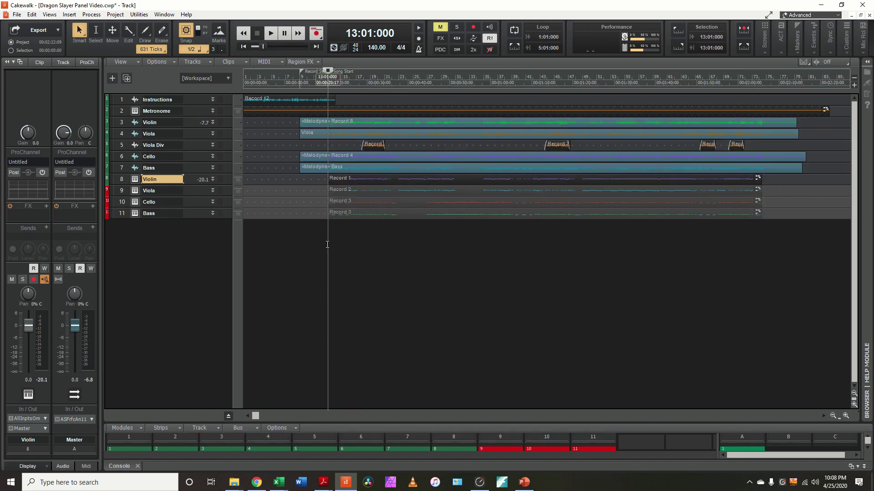
pyautogui.hotkey('ctrl', 'Right')
pyautogui.hotkey('ctrl', 'Right')
pyautogui.hotkey('ctrl', 'Right')
pyautogui.hotkey('ctrl', 'Right')
pyautogui.hotkey('ctrl', 'Right')
pyautogui.hotkey('ctrl', 'Right')
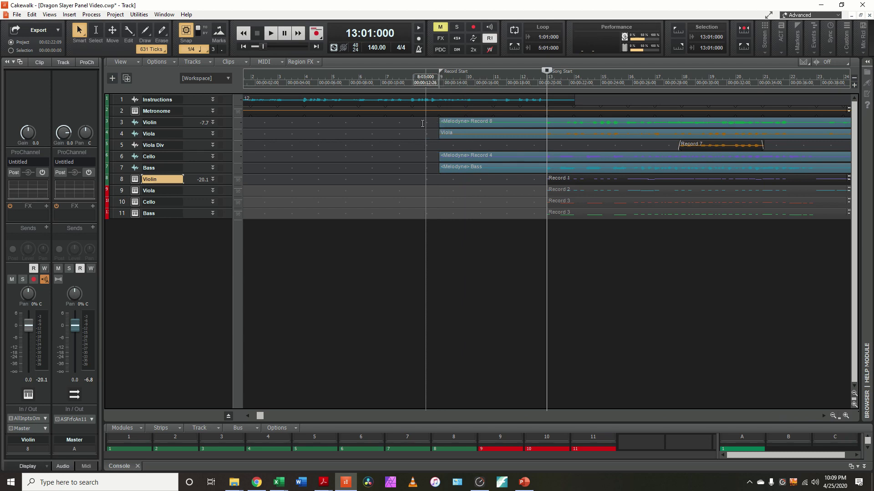
pyautogui.moveTo(434, 120); pyautogui.dragTo(476, 182)
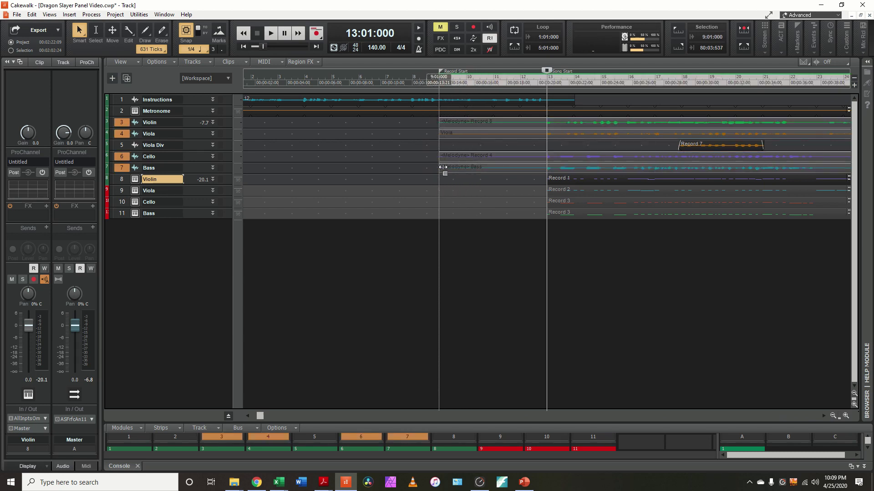
pyautogui.moveTo(443, 167); pyautogui.dragTo(544, 161)
# - Trim the starts of the four selected audio clips even closer to the Song Start marker at measure 13
pyautogui.hotkey('ctrl', 'Right')
pyautogui.hotkey('ctrl', 'Right')
pyautogui.hotkey('ctrl', 'Right')
pyautogui.hotkey('ctrl', 'Right')
pyautogui.hotkey('ctrl', 'Right')
pyautogui.hotkey('ctrl', 'Right')
pyautogui.hotkey('ctrl', 'Right')
pyautogui.hotkey('ctrl', 'Right')
pyautogui.hotkey('ctrl', 'Right')
pyautogui.hotkey('ctrl', 'Right')
pyautogui.hotkey('ctrl', 'Right')
pyautogui.hotkey('ctrl', 'Right')
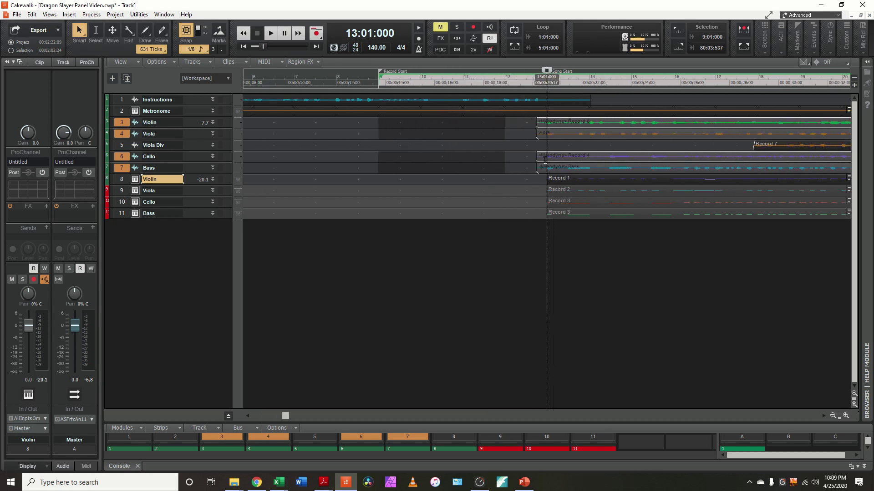
pyautogui.hotkey('ctrl', 'Right')
pyautogui.hotkey('ctrl', 'Right')
pyautogui.hotkey('ctrl', 'Right')
pyautogui.hotkey('ctrl', 'Right')
pyautogui.hotkey('ctrl', 'Right')
pyautogui.hotkey('ctrl', 'Right')
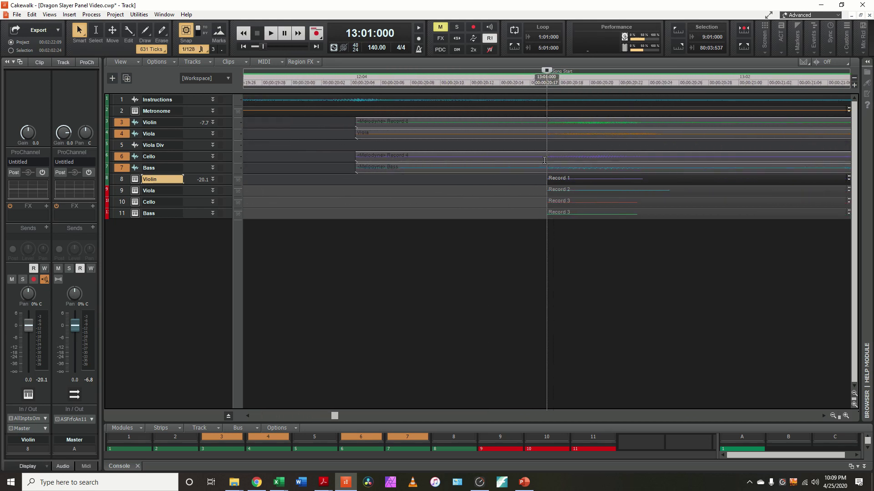
pyautogui.hotkey('ctrl', 'Left')
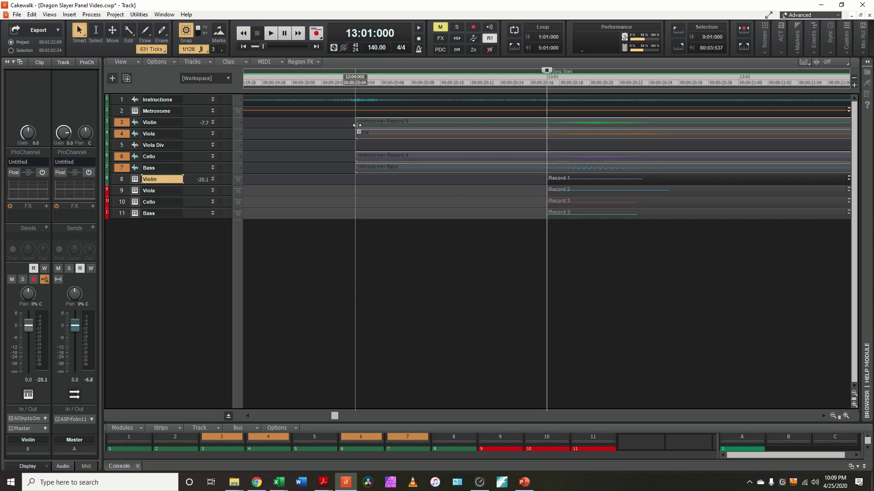
pyautogui.moveTo(356, 122); pyautogui.dragTo(519, 127)
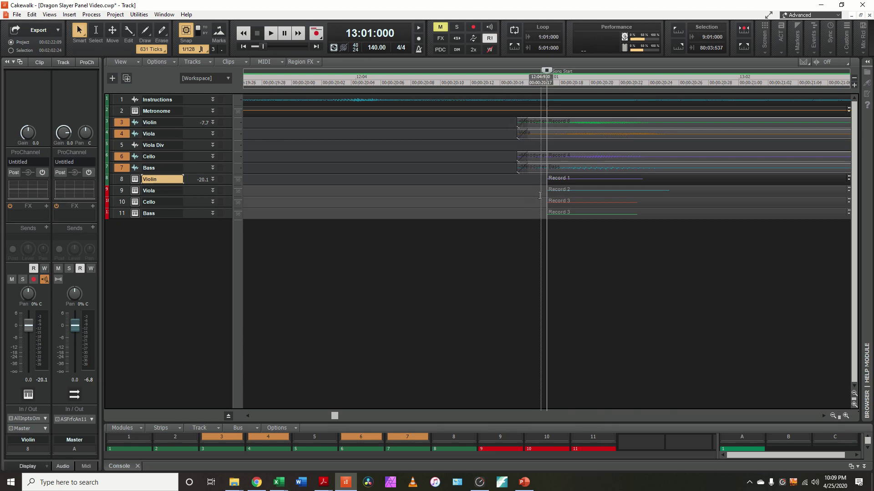
pyautogui.scroll(-8, 540, 195)
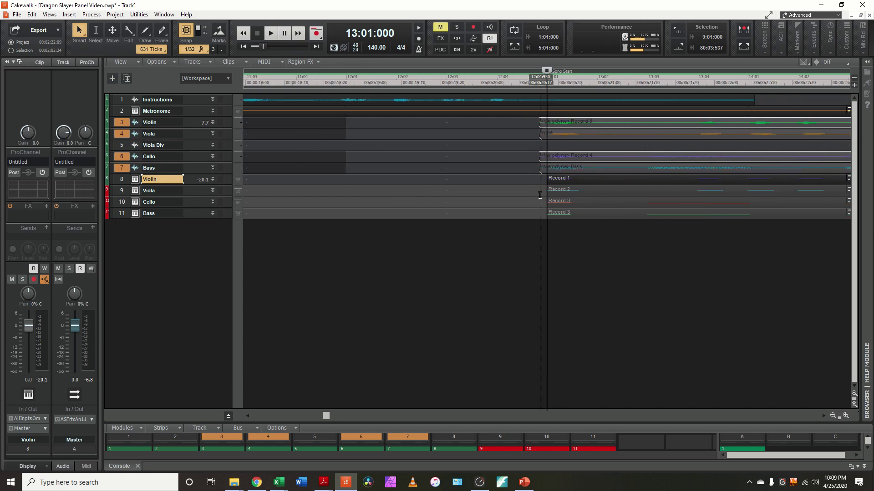
# - Trim the end of the Instructions clip back to the Song Start marker at measure 13
pyautogui.scroll(-1, 539, 196)
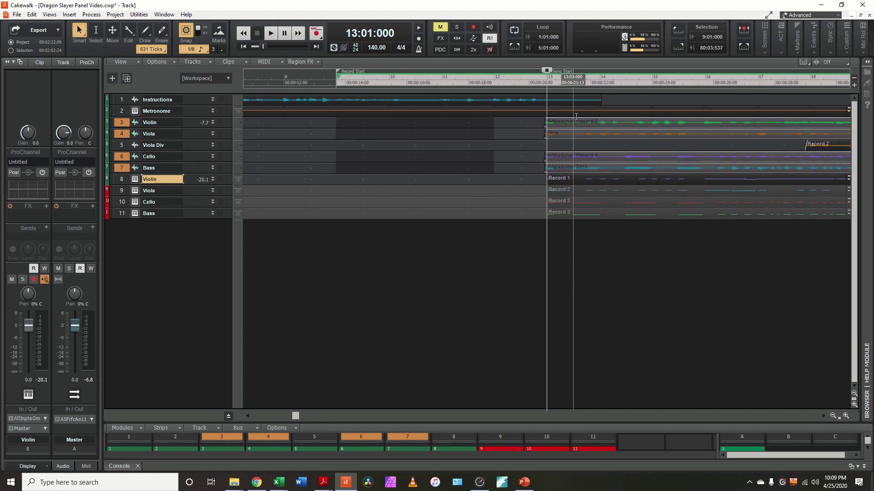
pyautogui.moveTo(600, 100); pyautogui.dragTo(541, 105)
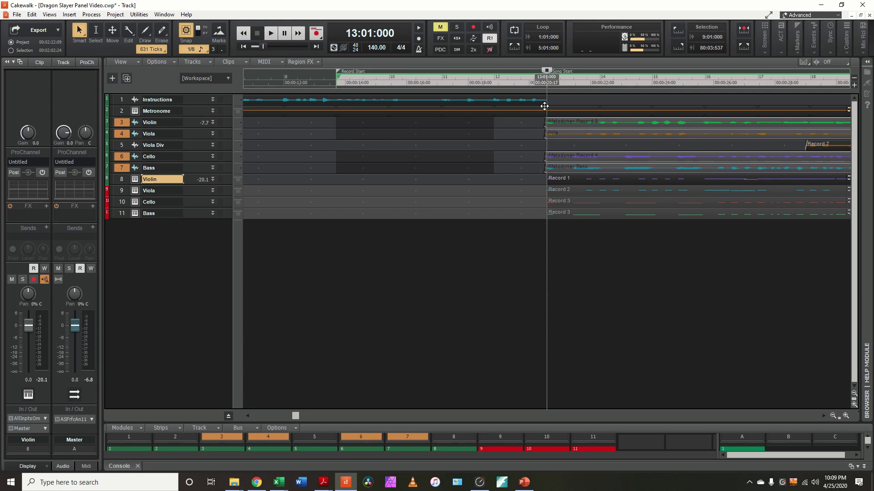
pyautogui.scroll(6, 544, 106)
pyautogui.scroll(4, 544, 106)
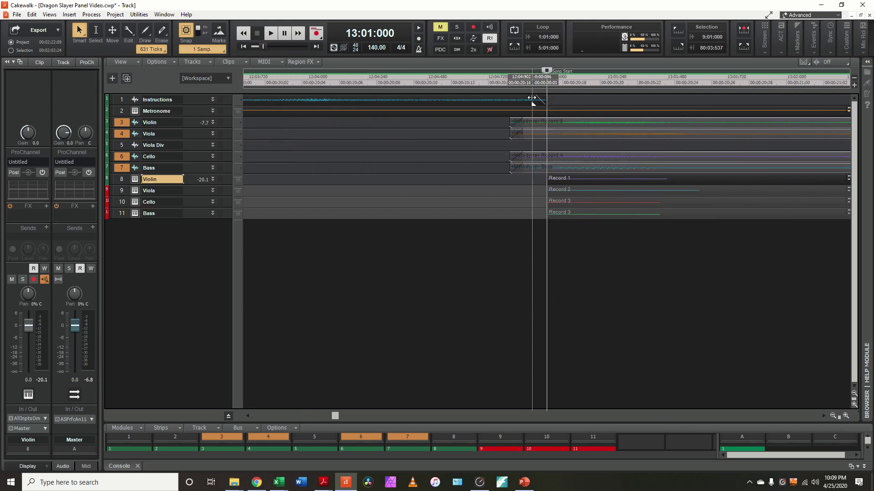
pyautogui.scroll(-2, 528, 99)
pyautogui.scroll(-2, 528, 99)
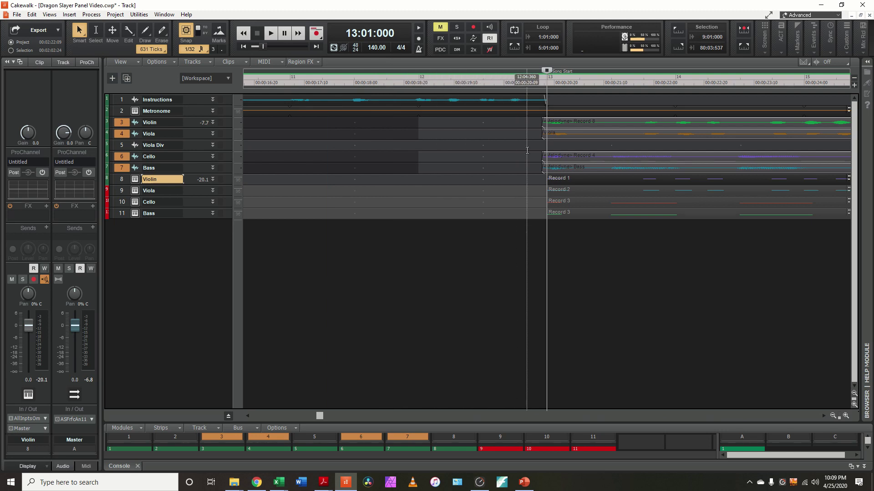
pyautogui.scroll(-10, 527, 150)
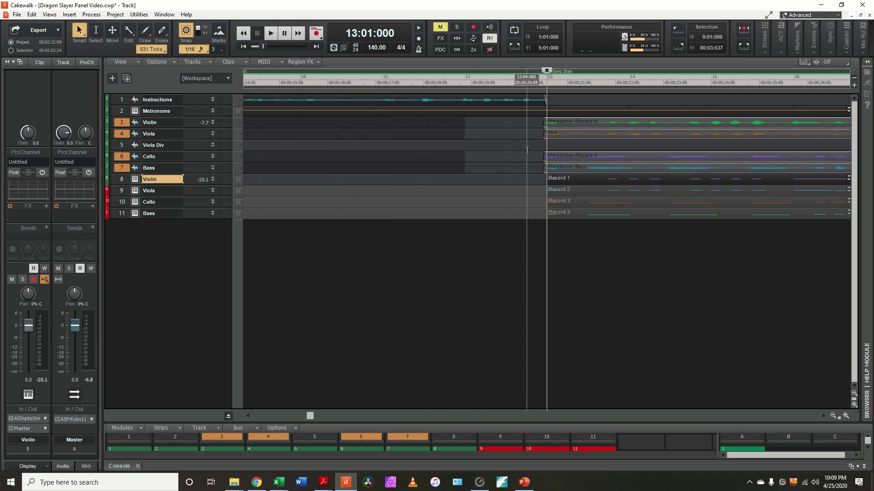
# - Trim the end of the Metronome clip on track 2 back to 75:01:000
pyautogui.scroll(8, 527, 150)
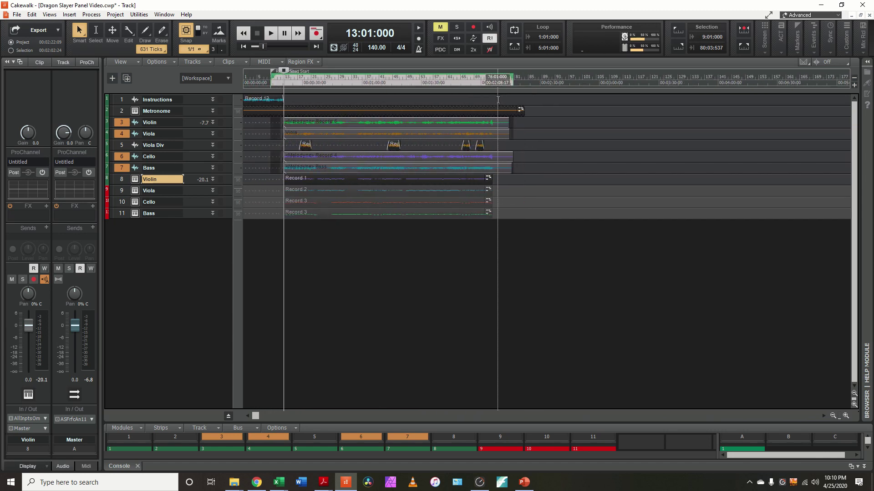
pyautogui.click(491, 83)
pyautogui.scroll(1, 494, 83)
pyautogui.scroll(4, 493, 84)
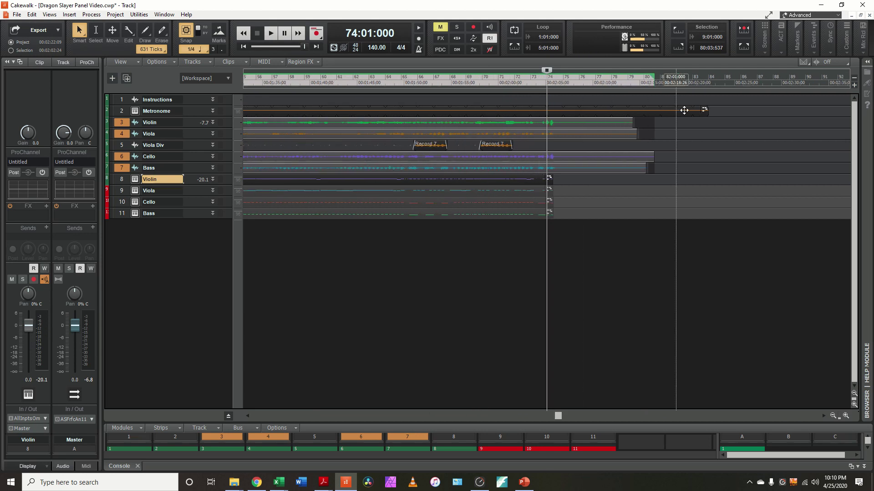
pyautogui.click(706, 112)
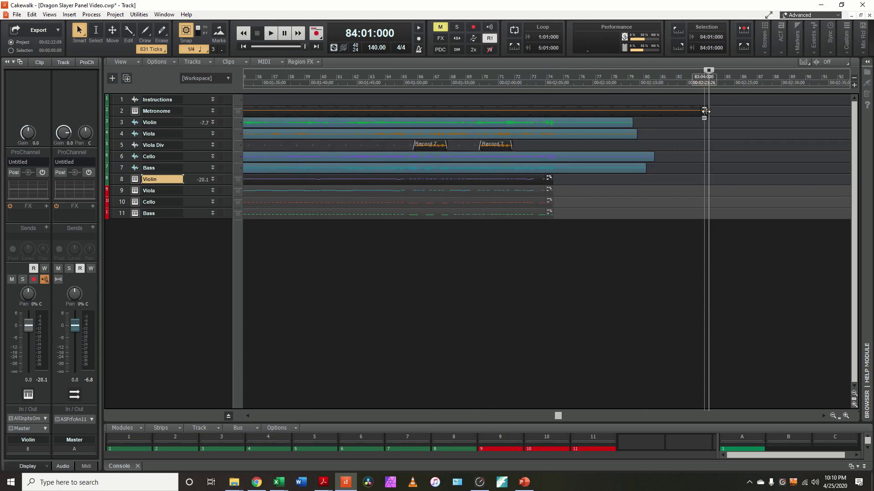
pyautogui.moveTo(706, 111); pyautogui.dragTo(637, 203)
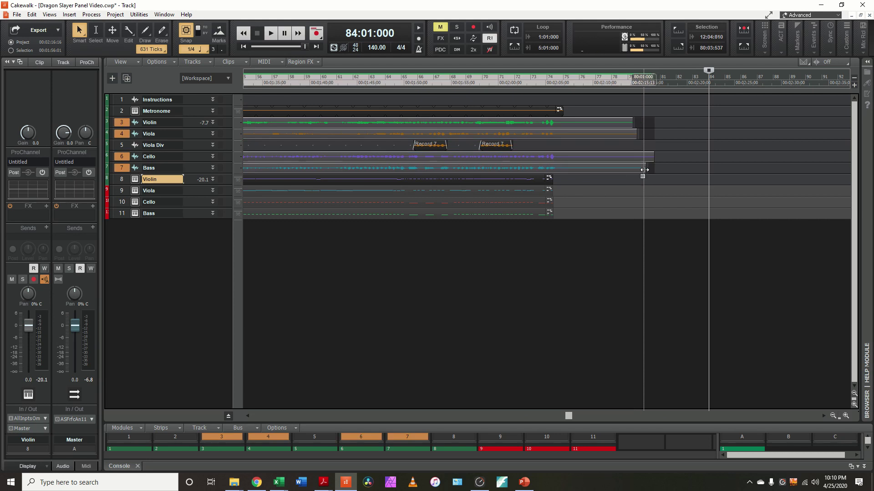
# - Trim the ends of the Violin, Viola, Cello and Bass audio clips to just before measure 75
pyautogui.moveTo(644, 170); pyautogui.dragTo(561, 165)
pyautogui.click(641, 157)
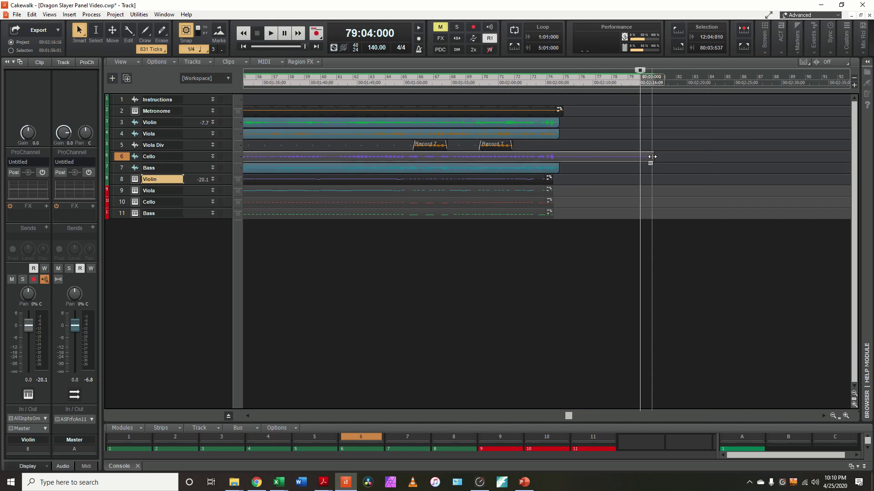
pyautogui.moveTo(651, 157); pyautogui.dragTo(560, 158)
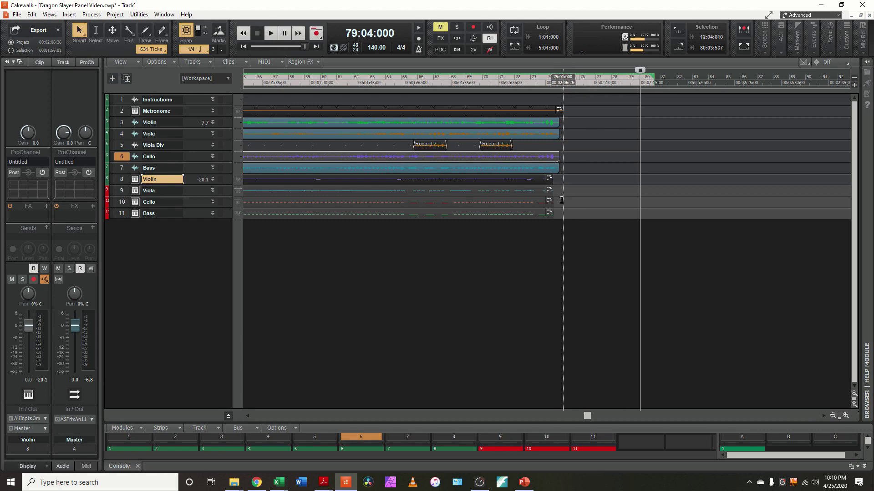
pyautogui.scroll(1, 562, 200)
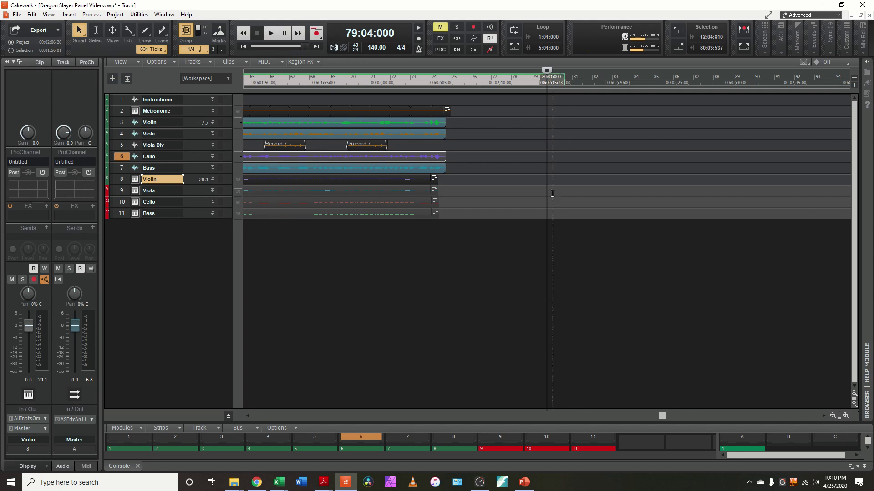
# - Play the project from 1:01:000 into measure 20 to check the instructions, count-in and string entries
pyautogui.press('Home')
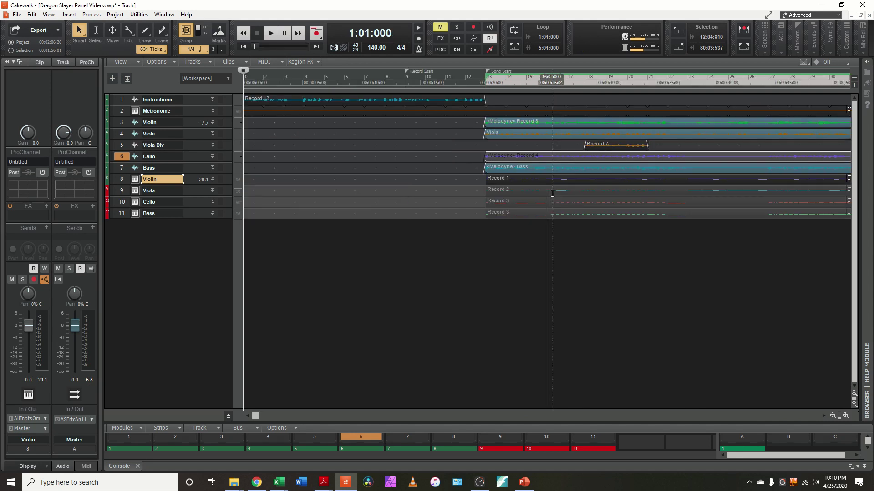
pyautogui.scroll(-3, 552, 193)
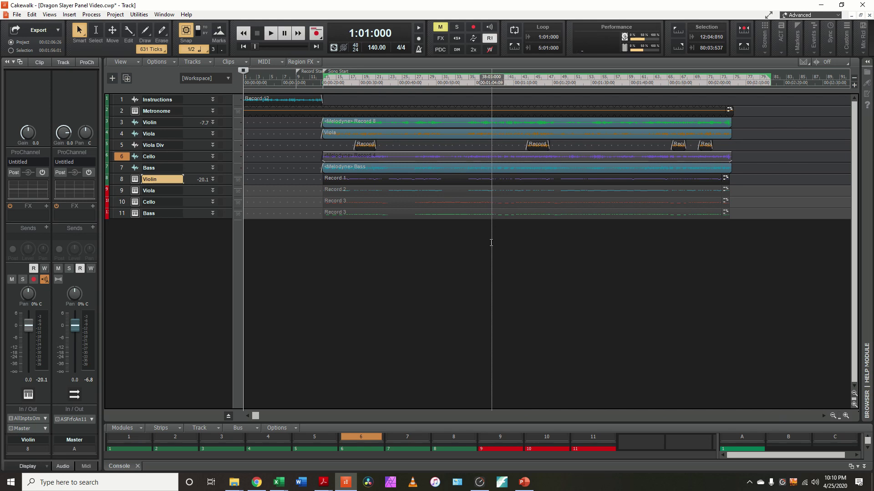
pyautogui.press('space')
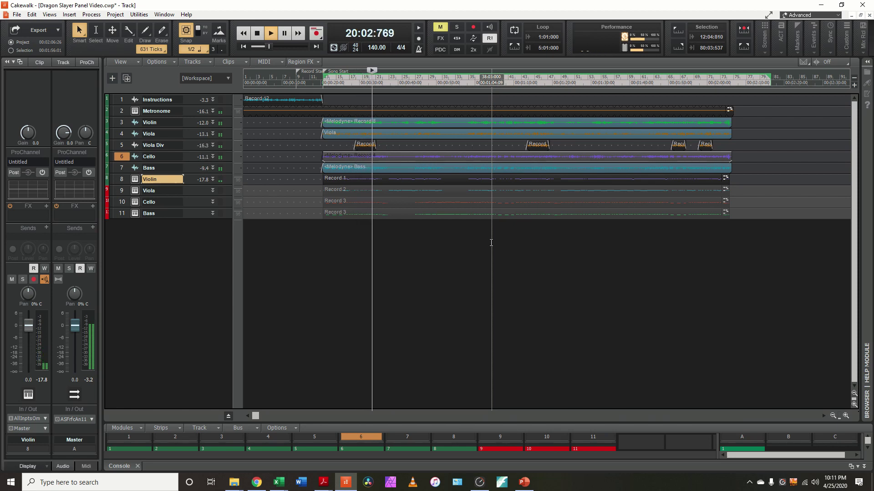
pyautogui.press('space')
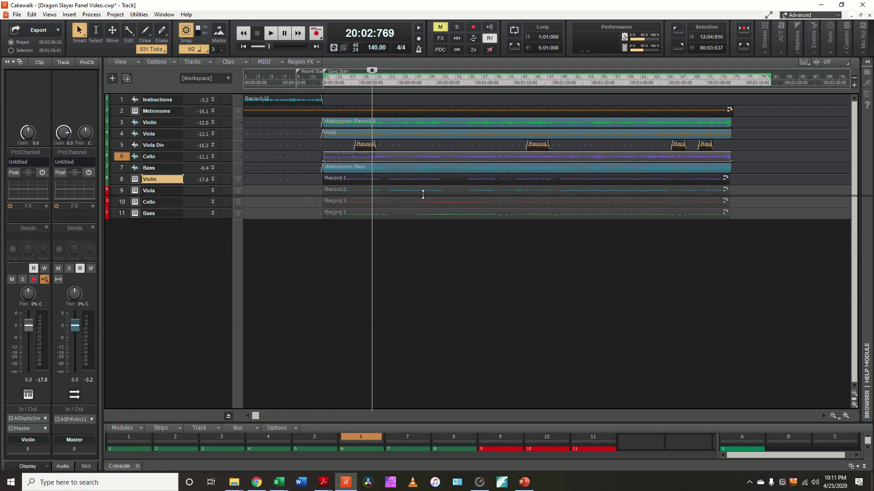
# - Enlarge the console and examine the ProChannel EQ settings of the Violin and Viola audio tracks
pyautogui.moveTo(423, 194); pyautogui.dragTo(442, 108)
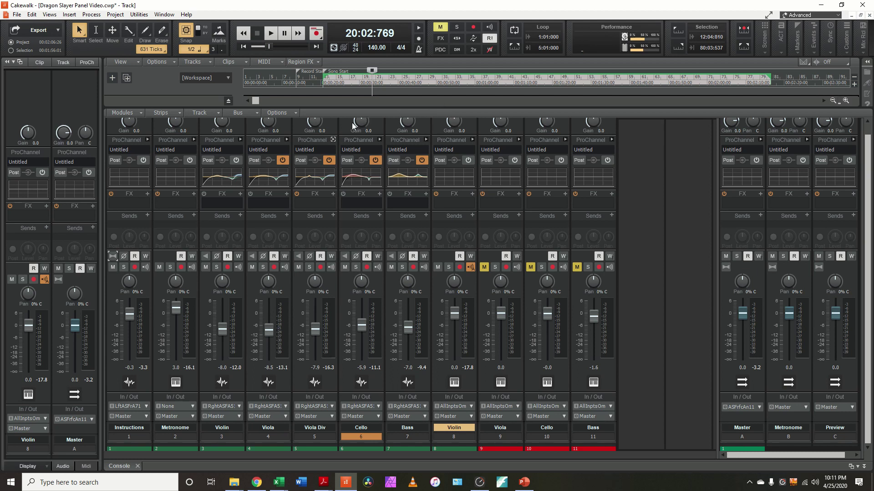
pyautogui.moveTo(303, 177)
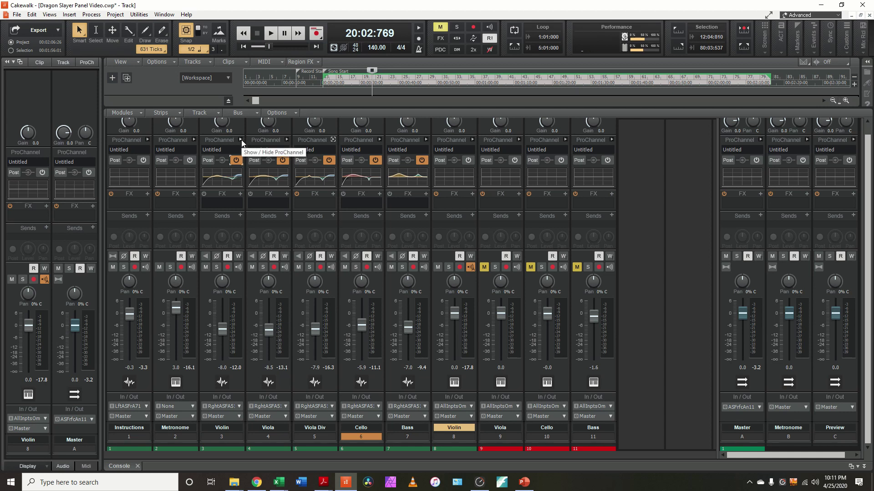
pyautogui.moveTo(236, 181)
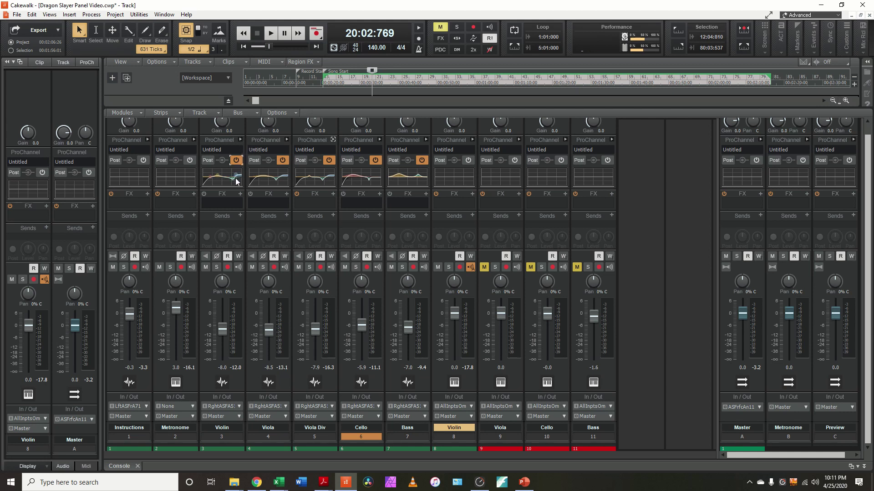
pyautogui.click(241, 139)
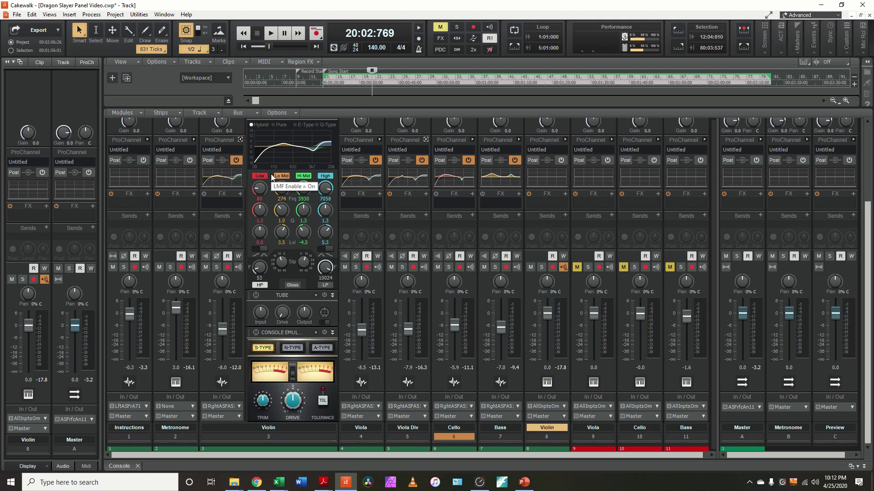
pyautogui.scroll(3, 272, 177)
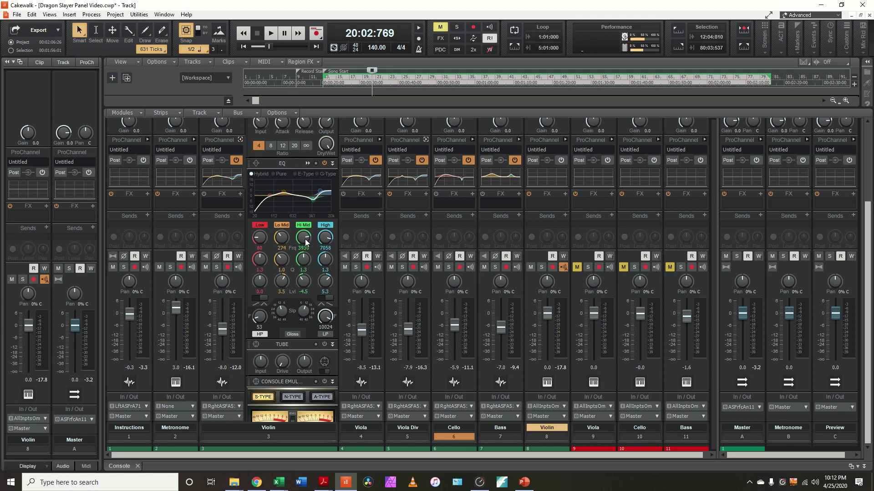
pyautogui.click(381, 139)
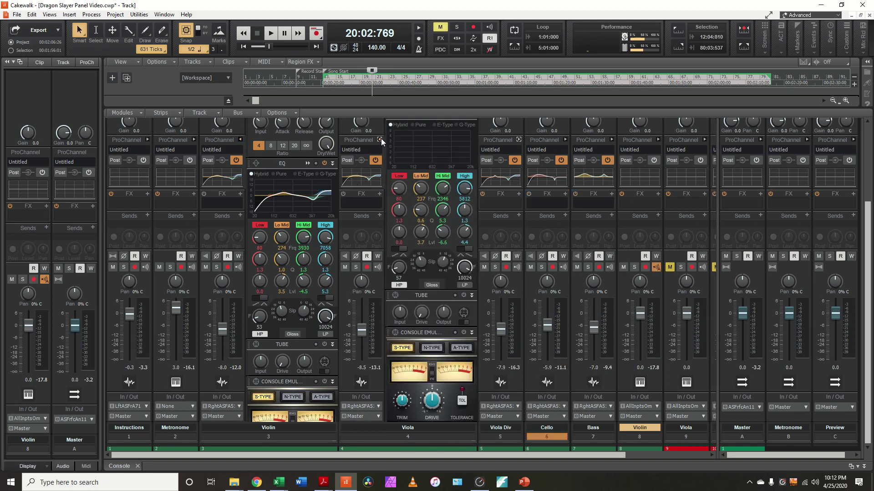
pyautogui.moveTo(446, 201)
pyautogui.click(380, 139)
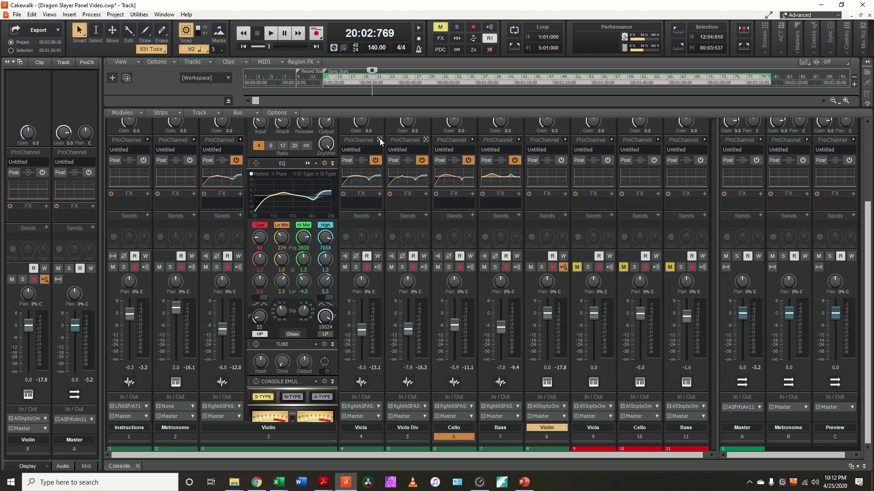
pyautogui.click(240, 140)
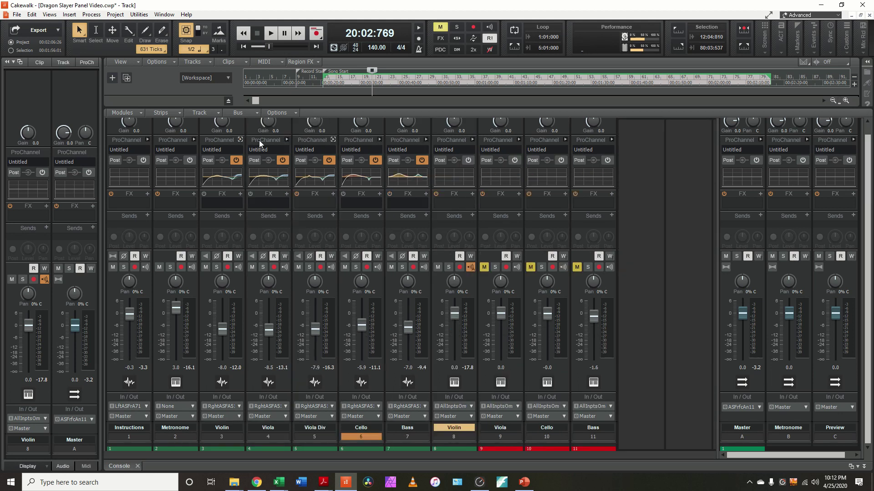
# - Examine the ProChannel EQ settings of the Cello and Bass audio tracks and shrink the console again
pyautogui.click(380, 139)
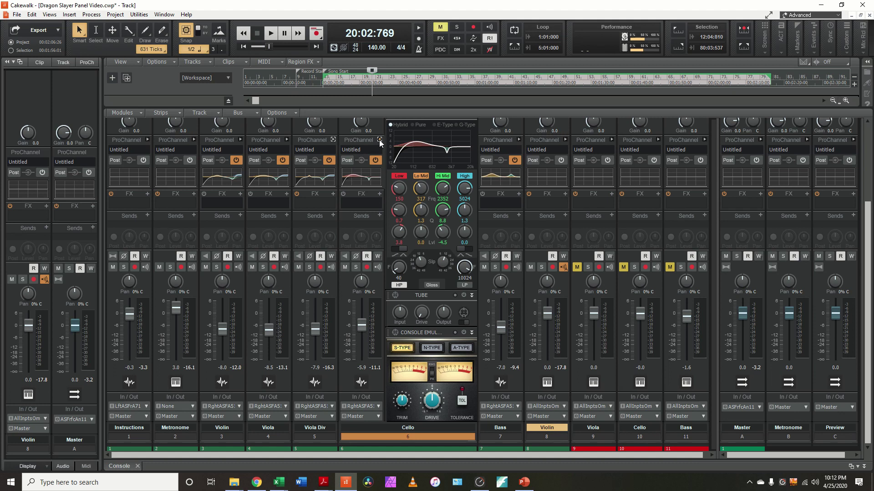
pyautogui.click(379, 140)
pyautogui.click(426, 140)
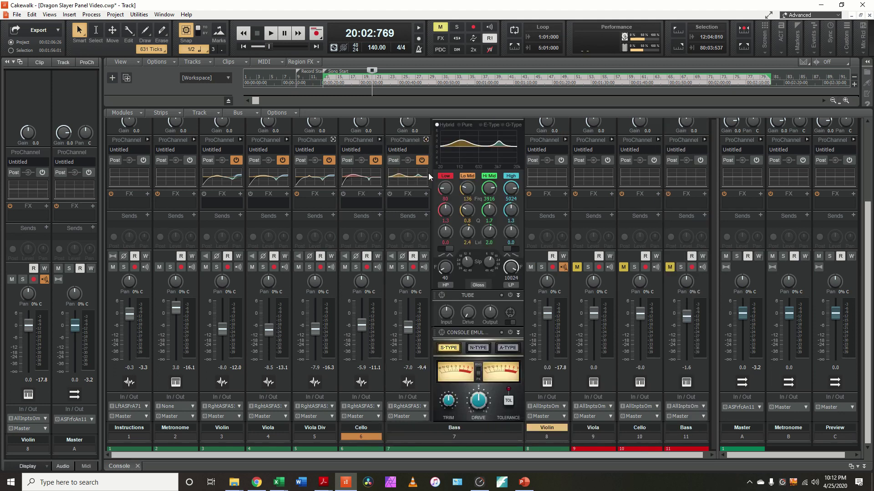
pyautogui.click(426, 140)
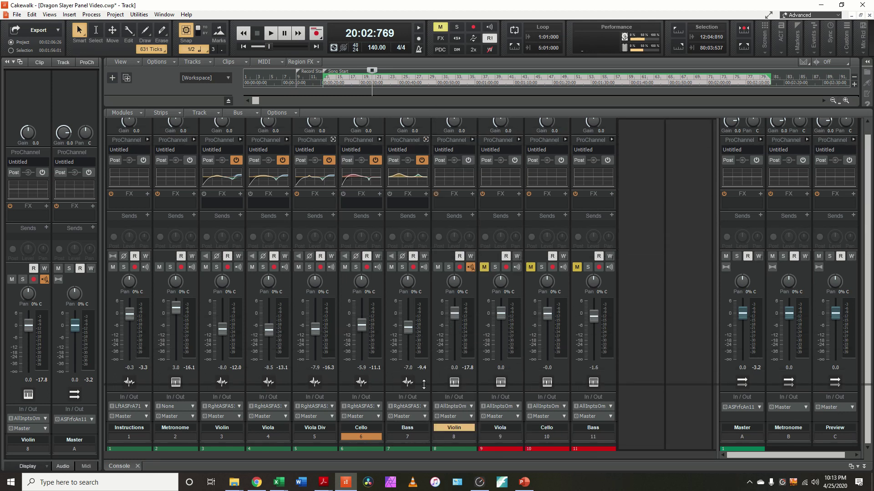
pyautogui.moveTo(424, 381); pyautogui.dragTo(423, 385)
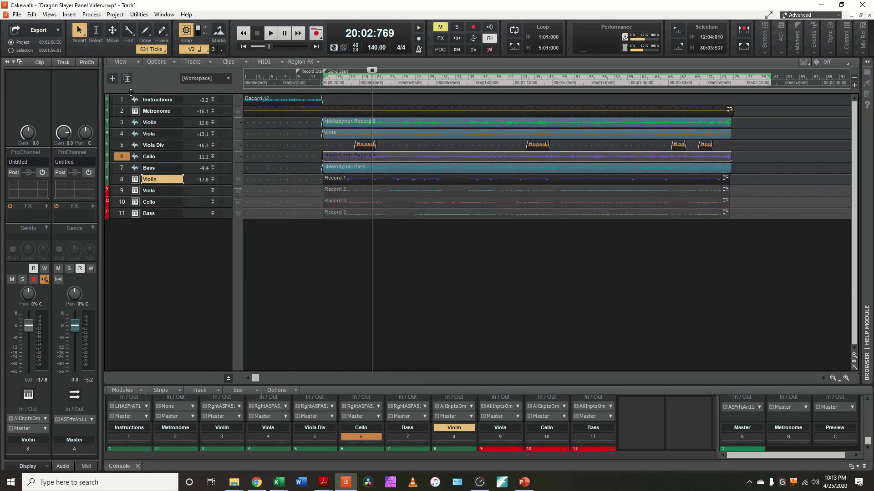
pyautogui.click(125, 100)
pyautogui.moveTo(124, 100); pyautogui.dragTo(122, 203)
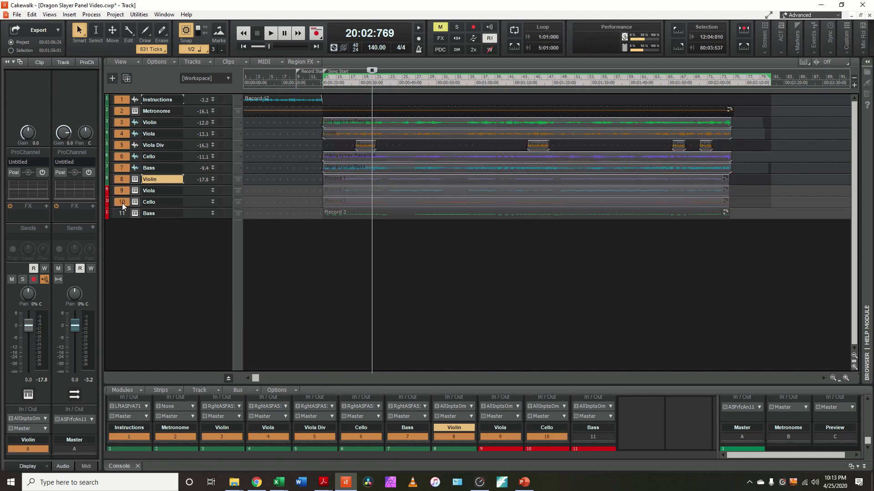
pyautogui.click(677, 256)
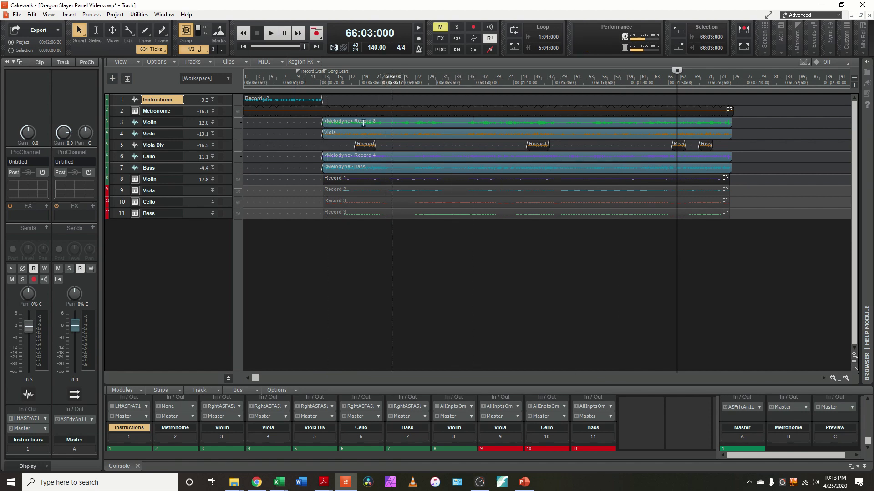
# - Select tracks 1 to 7, from Instructions through the Bass audio track, and start an MP3 audio export
pyautogui.moveTo(118, 100); pyautogui.dragTo(116, 169)
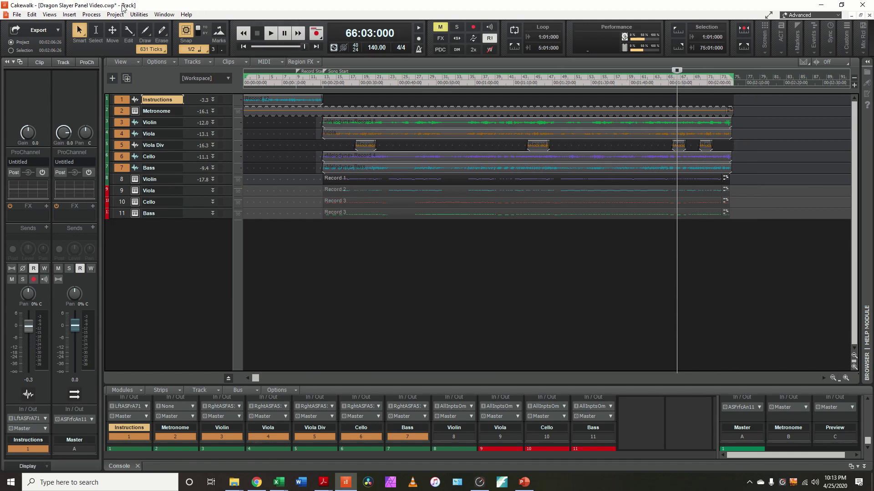
pyautogui.click(57, 30)
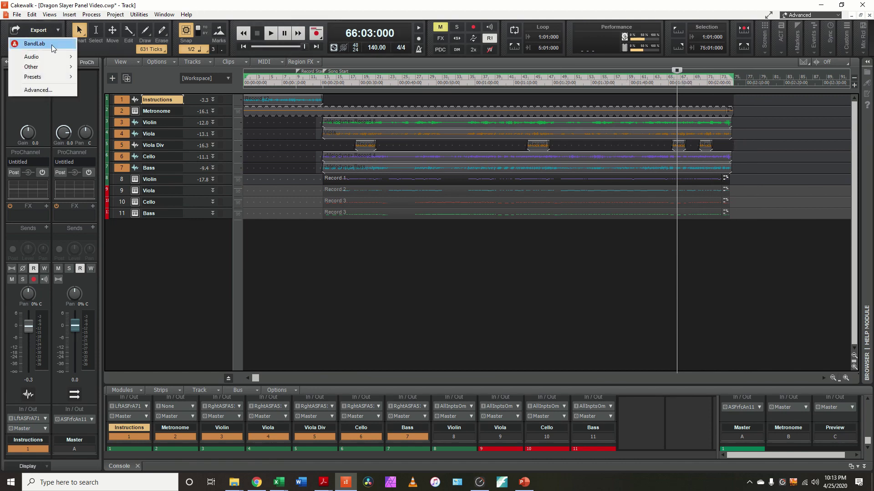
pyautogui.moveTo(52, 57)
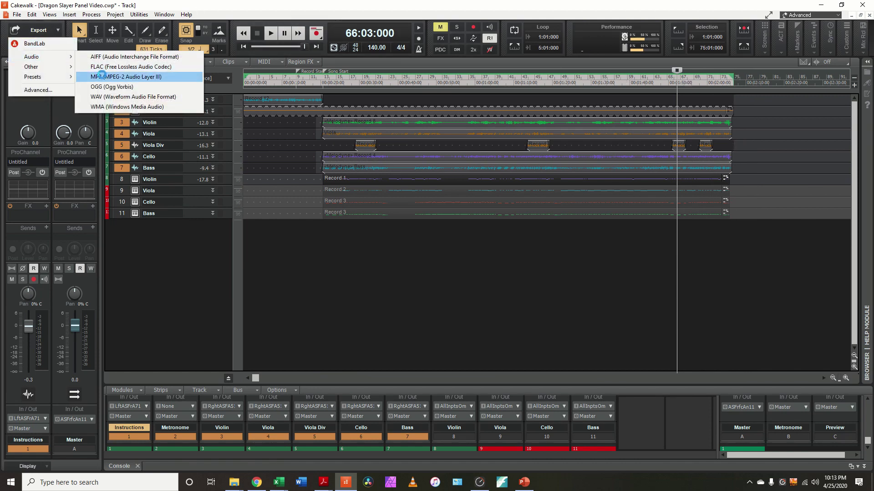
pyautogui.click(123, 77)
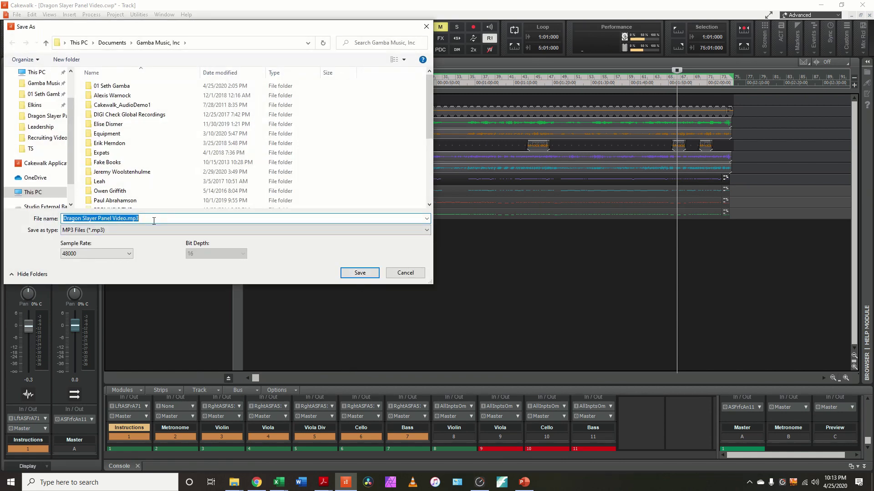
# - Export the MP3 as "Dragon Slayer Guide Track" to the Dragon Slayer Panel Video folder at 44100 sample rate, 128 bit rate and stereo
pyautogui.write('Dragon Sla')
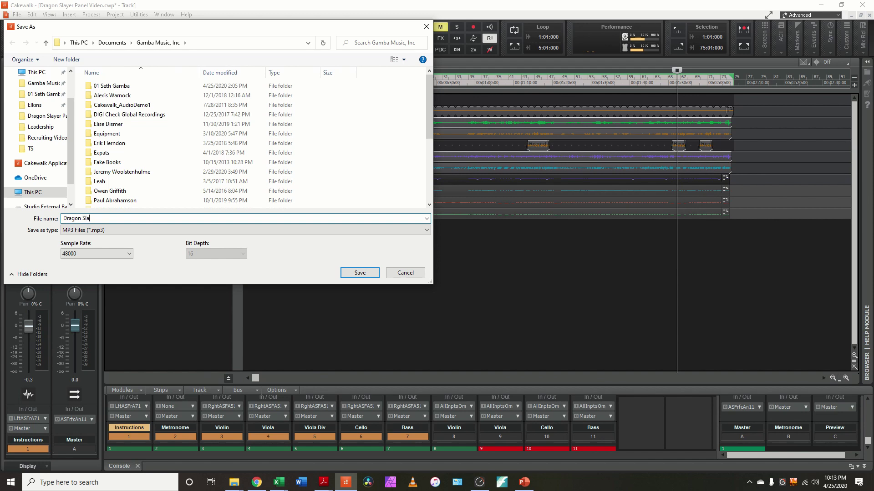
pyautogui.write('yer Guide Track')
pyautogui.click(46, 117)
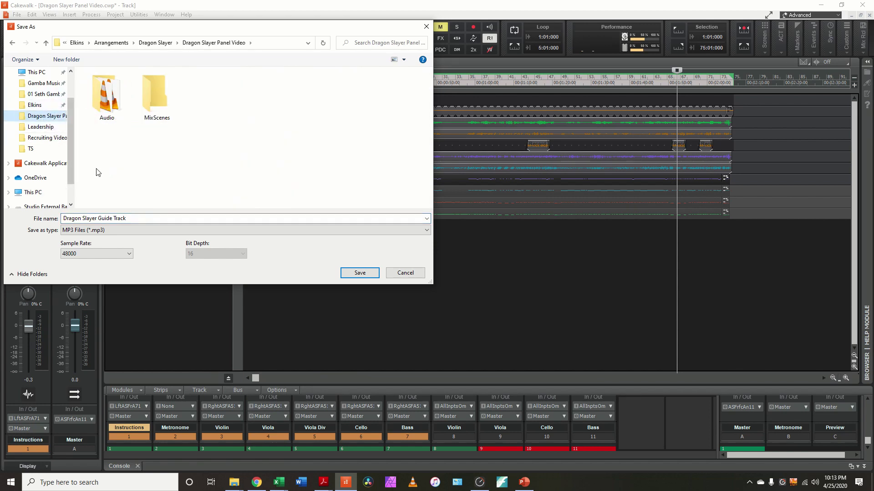
pyautogui.click(126, 255)
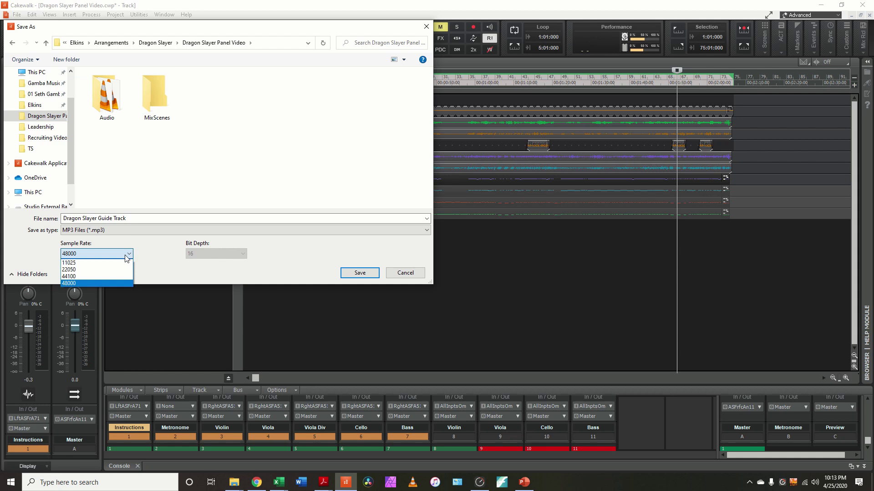
pyautogui.click(108, 277)
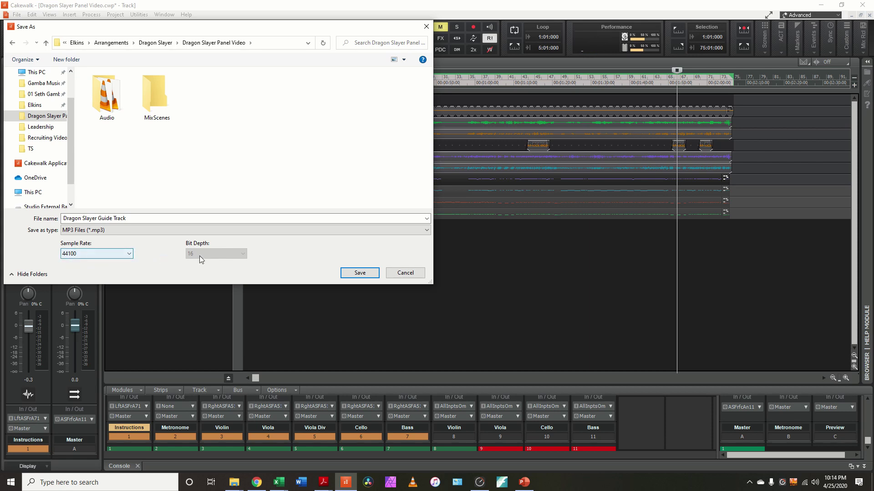
pyautogui.click(354, 274)
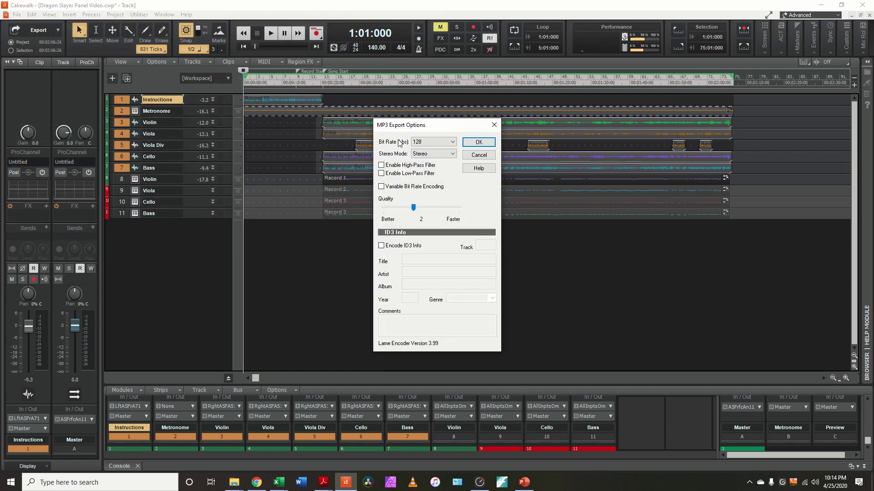
pyautogui.click(477, 142)
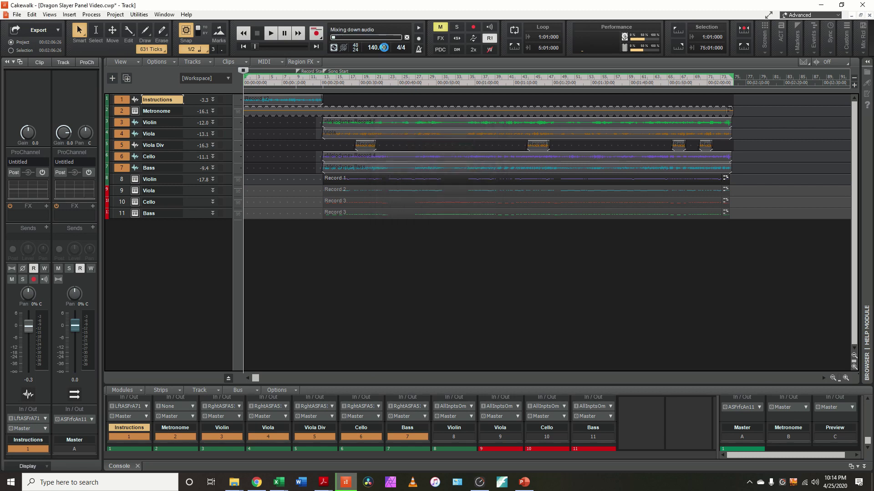